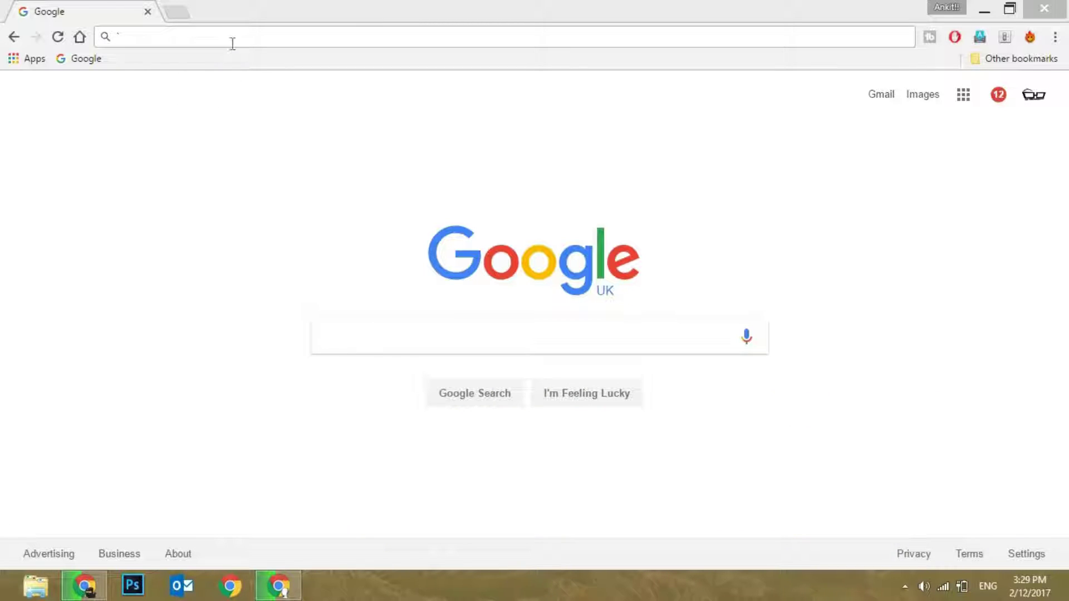
pyautogui.click(234, 38)
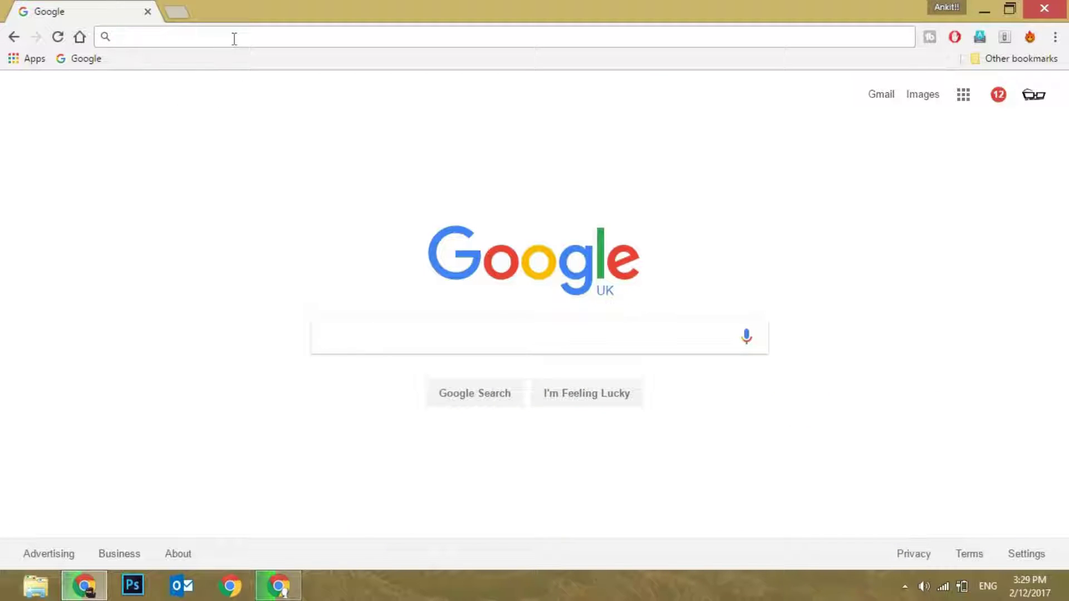
pyautogui.write('splof')
pyautogui.write('e')
pyautogui.press('BackSpace')
pyautogui.press('BackSpace')
pyautogui.write('der')
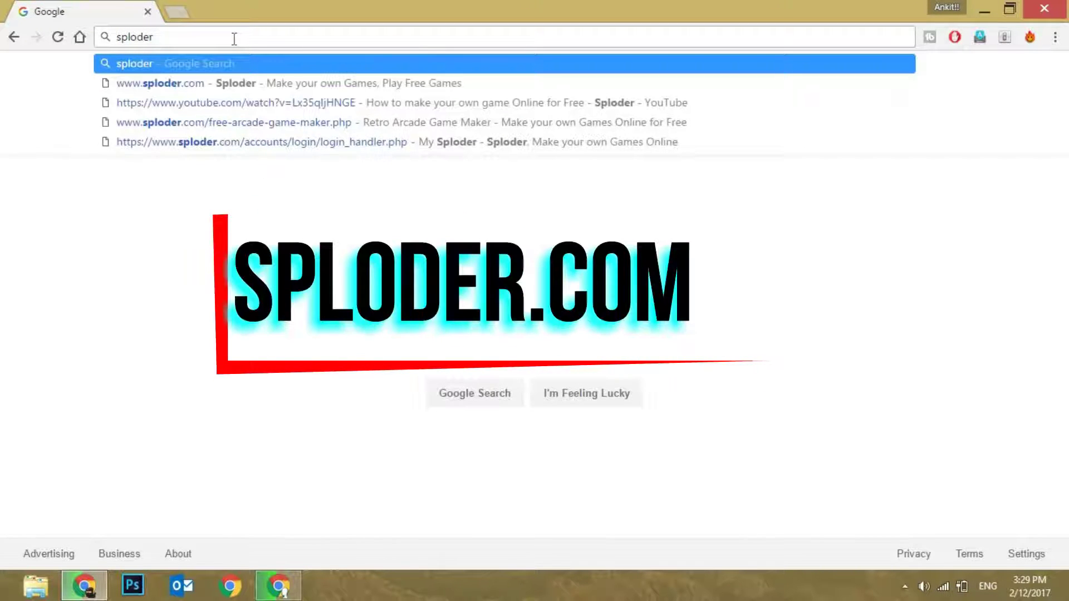
pyautogui.press('Down')
pyautogui.press('Return')
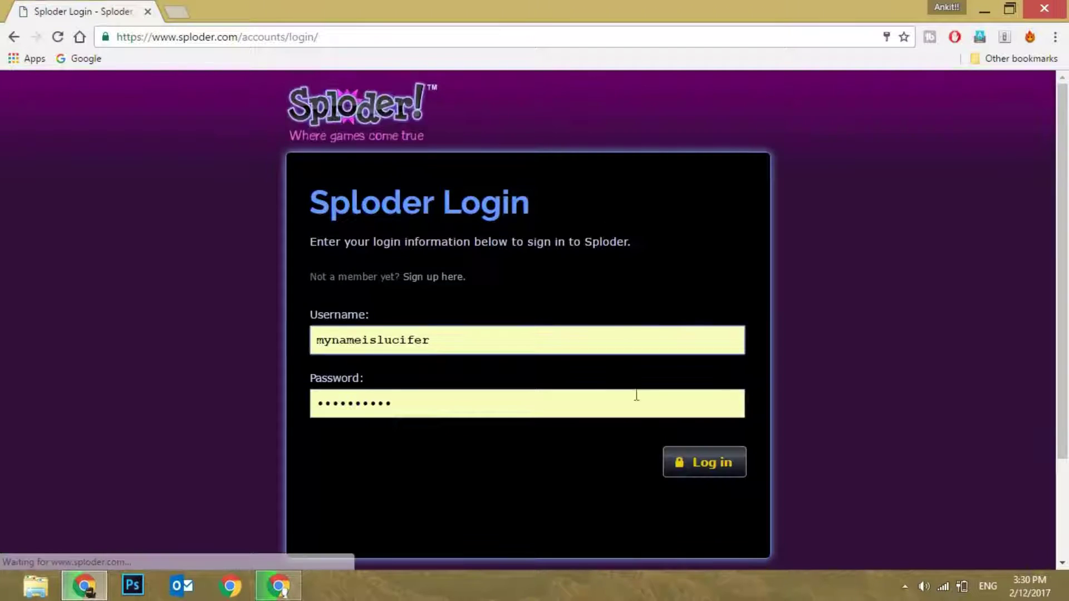
# Log in to Sploder with the prefilled account credentials and proceed to the dashboard.
pyautogui.click(707, 465)
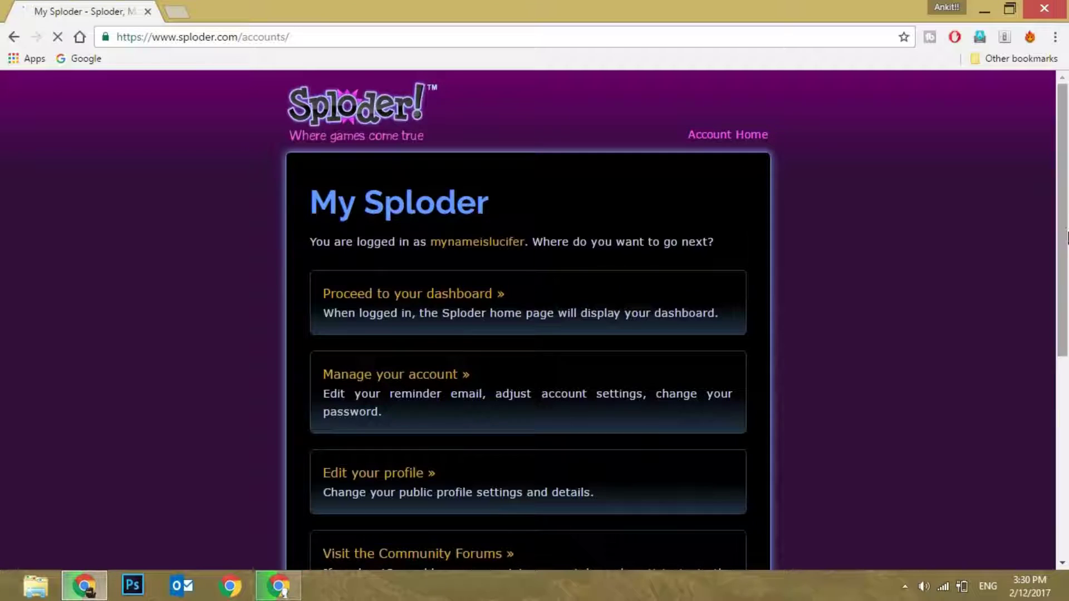
pyautogui.moveTo(1062, 237); pyautogui.dragTo(1062, 259)
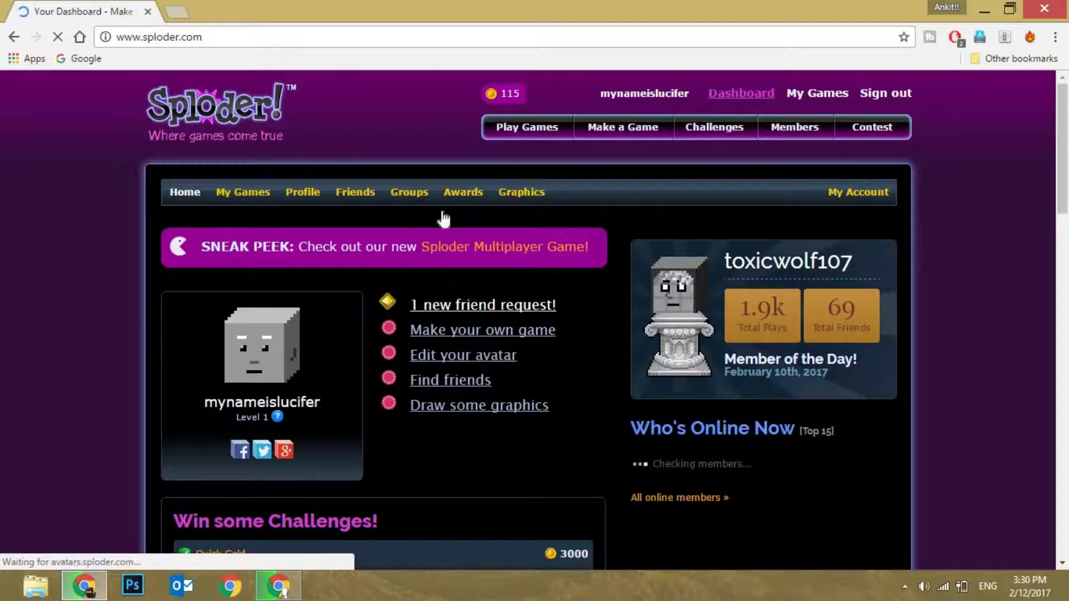
# Go to the Make a Game page and open the Retro Arcade game creator.
pyautogui.click(616, 134)
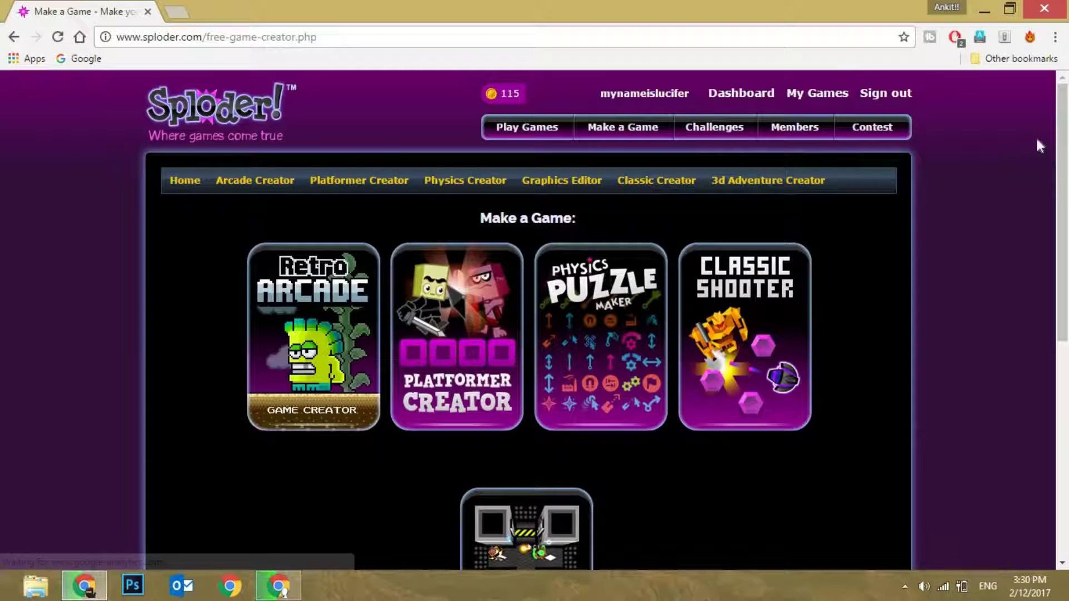
pyautogui.moveTo(1066, 142); pyautogui.dragTo(1067, 197)
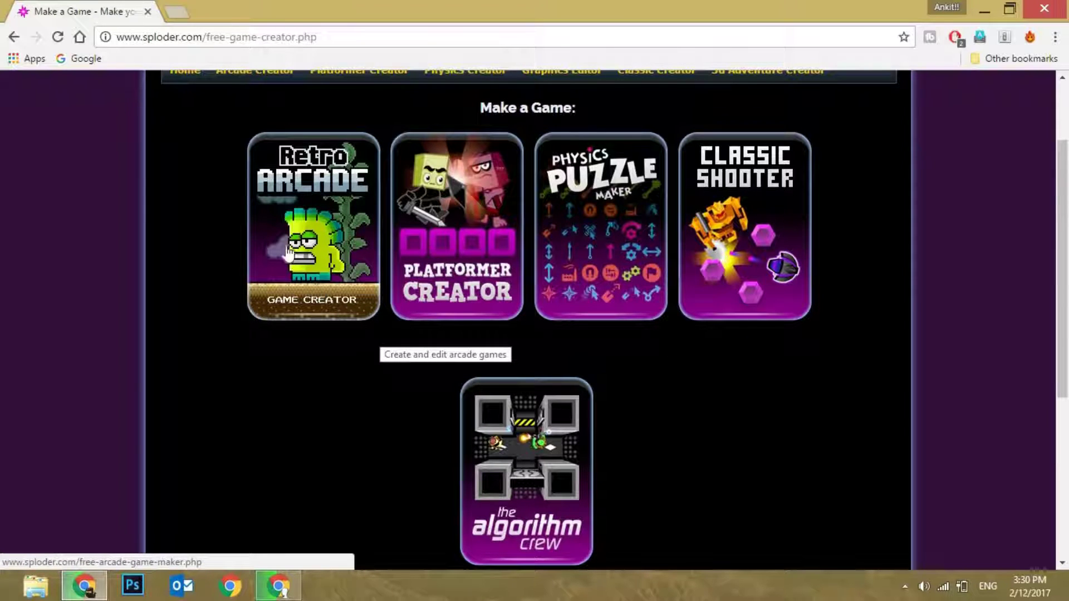
pyautogui.click(317, 252)
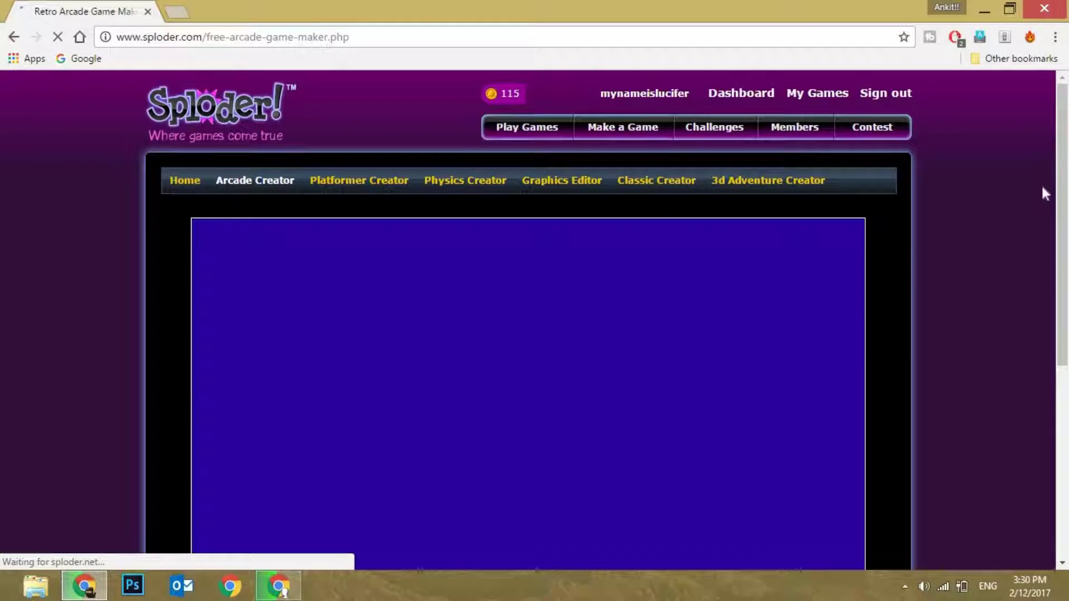
# Start creating a new game project in the Retro Arcade Creator instead of editing the current one.
pyautogui.moveTo(1063, 153); pyautogui.dragTo(1066, 234)
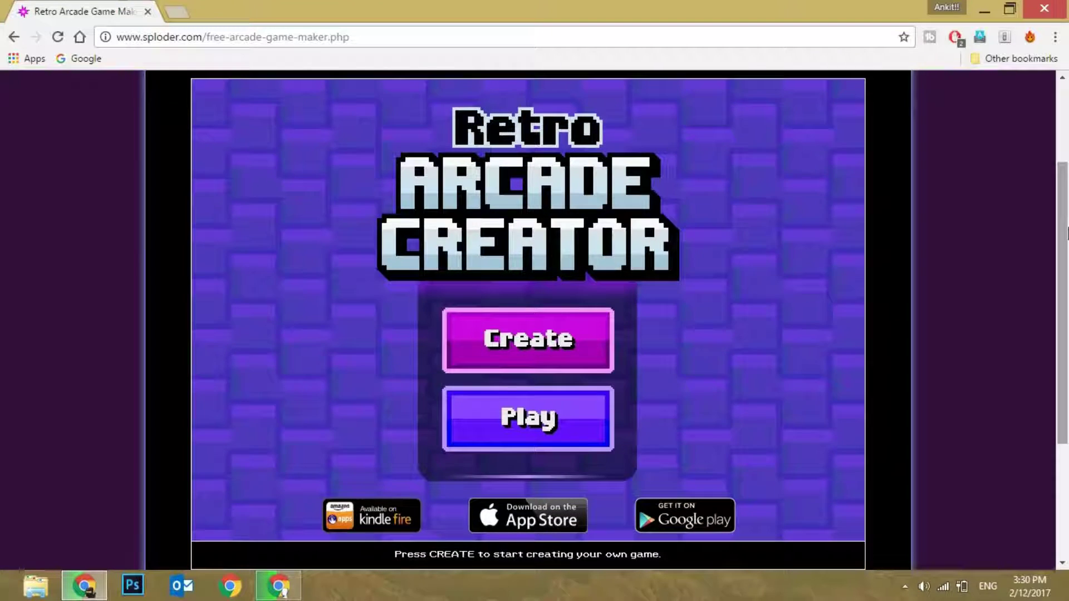
pyautogui.click(530, 341)
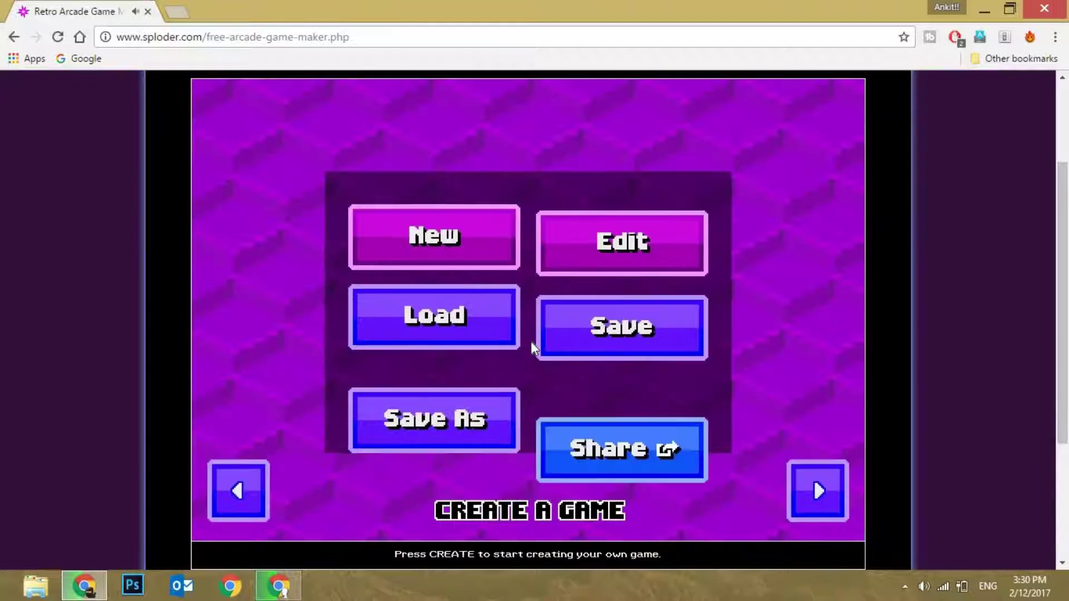
pyautogui.click(461, 254)
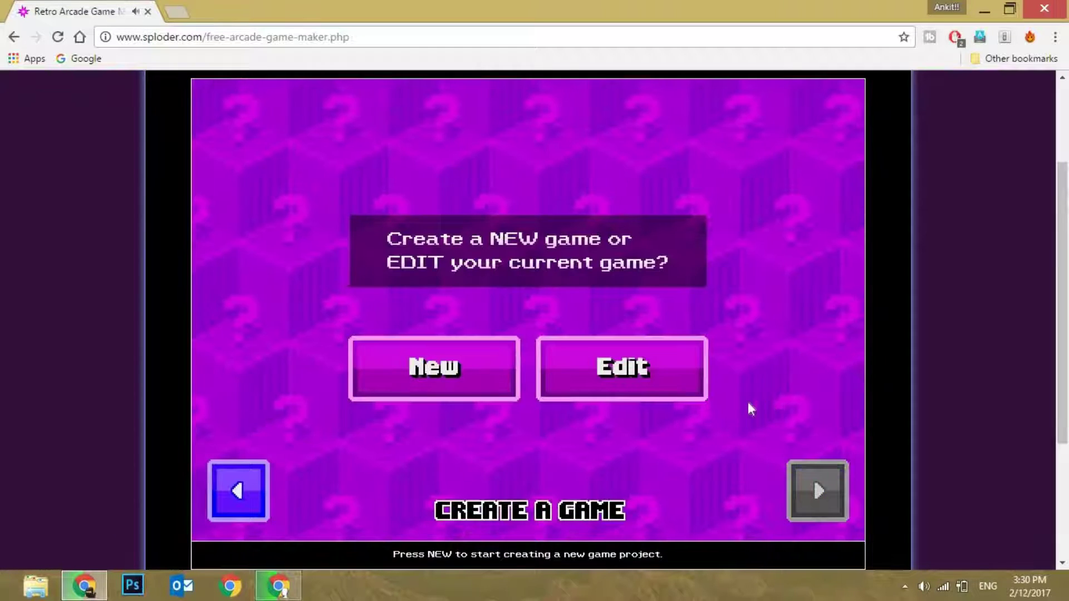
pyautogui.click(515, 389)
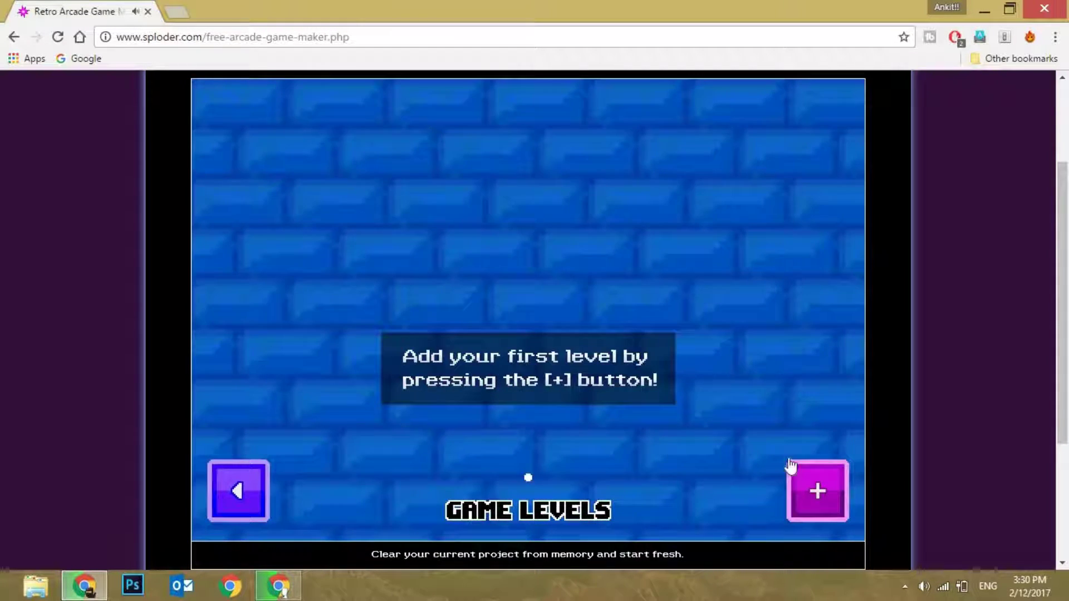
# Add four levels to the new game.
pyautogui.click(822, 497)
pyautogui.click(822, 497)
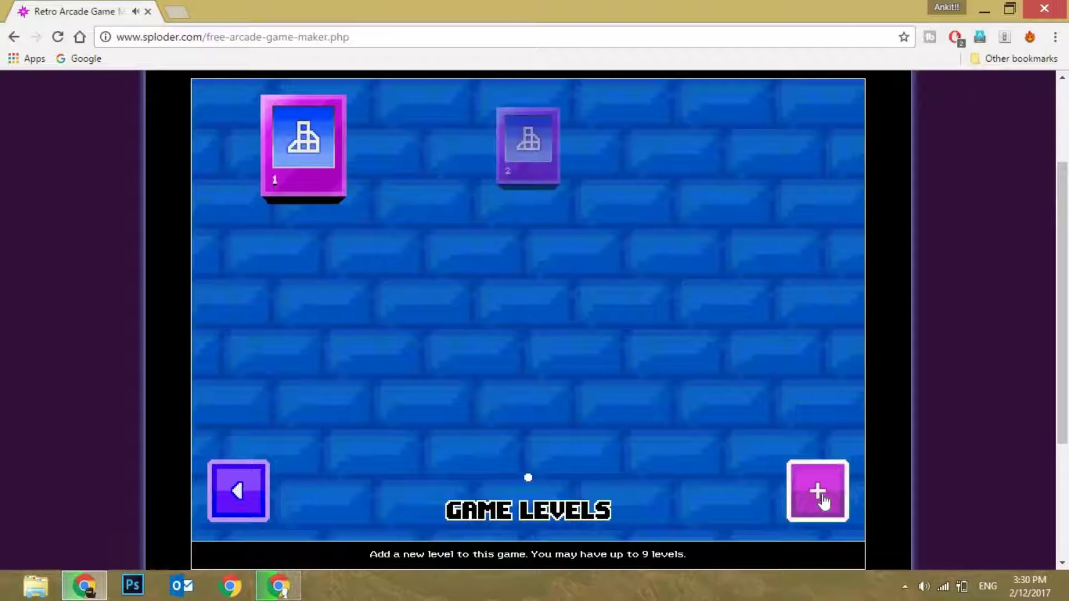
pyautogui.click(822, 497)
pyautogui.click(822, 497)
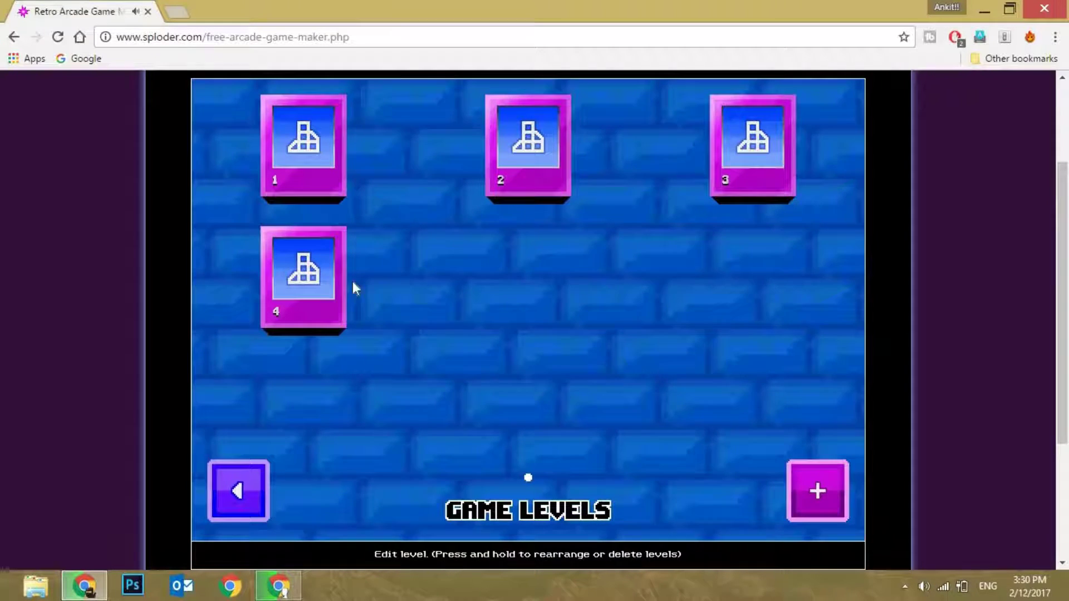
# Open level 1 and create its first stage with the Tech World stage type.
pyautogui.click(312, 164)
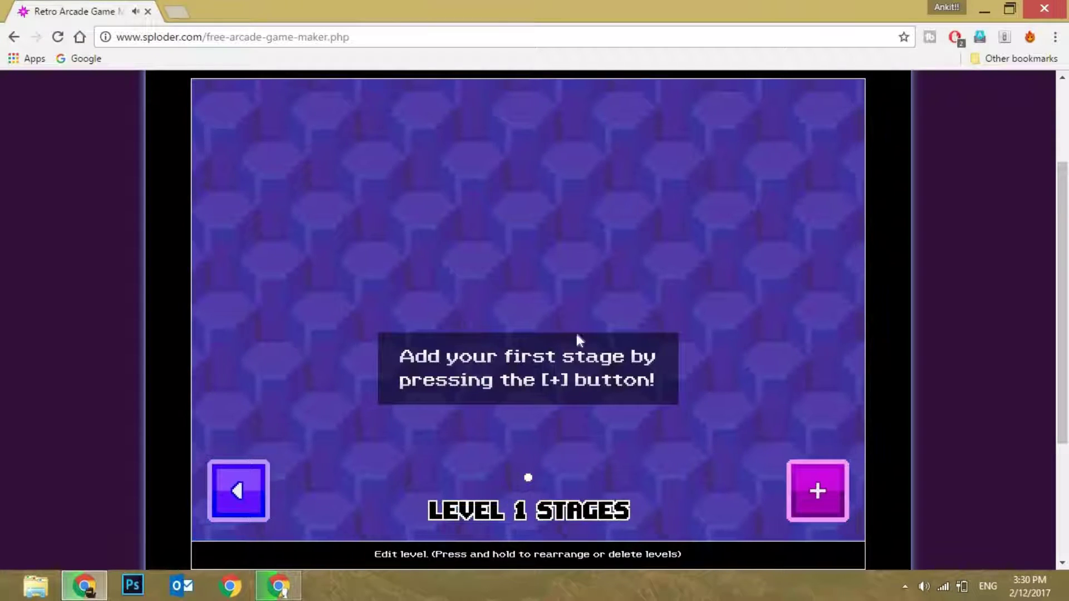
pyautogui.click(823, 479)
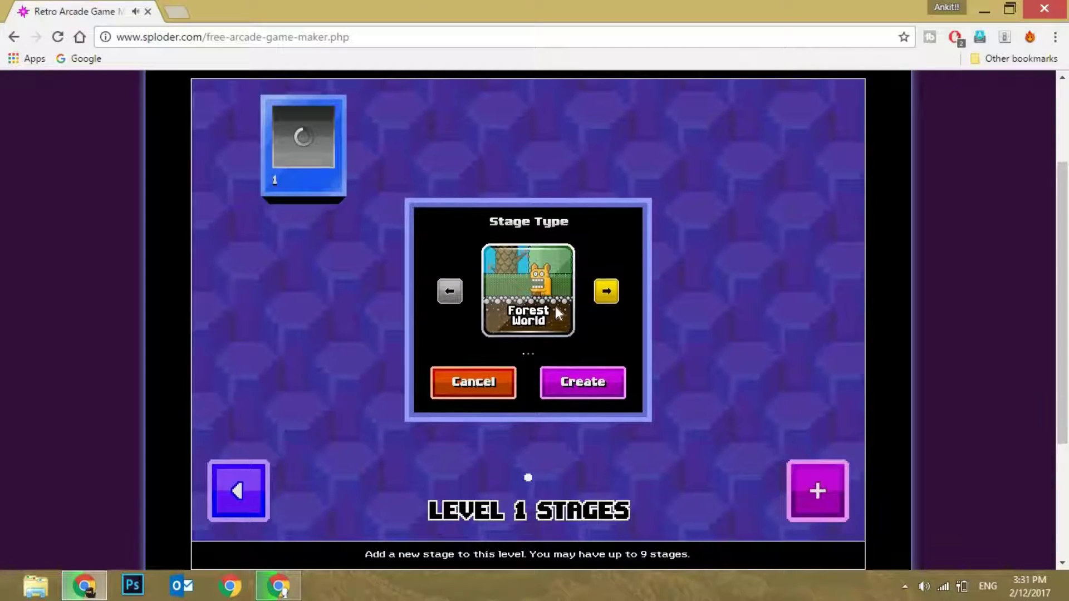
pyautogui.click(607, 294)
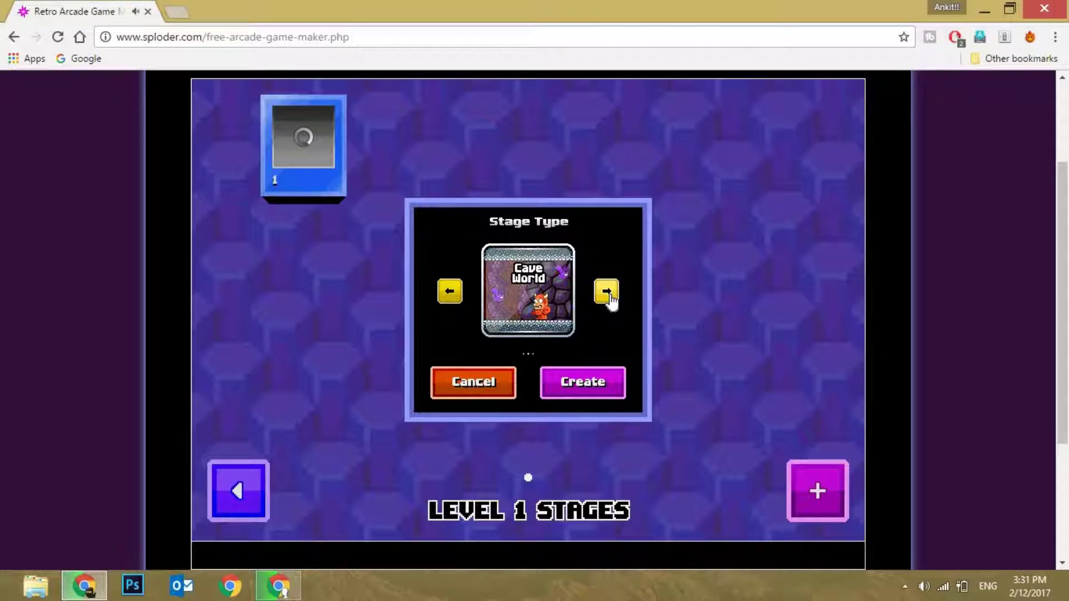
pyautogui.click(608, 292)
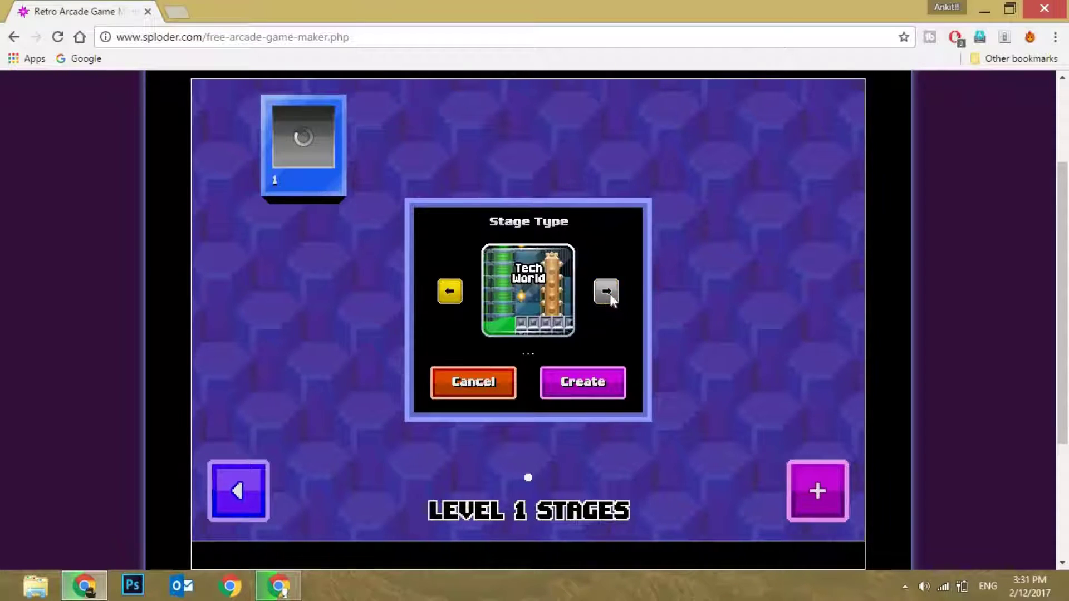
pyautogui.click(595, 394)
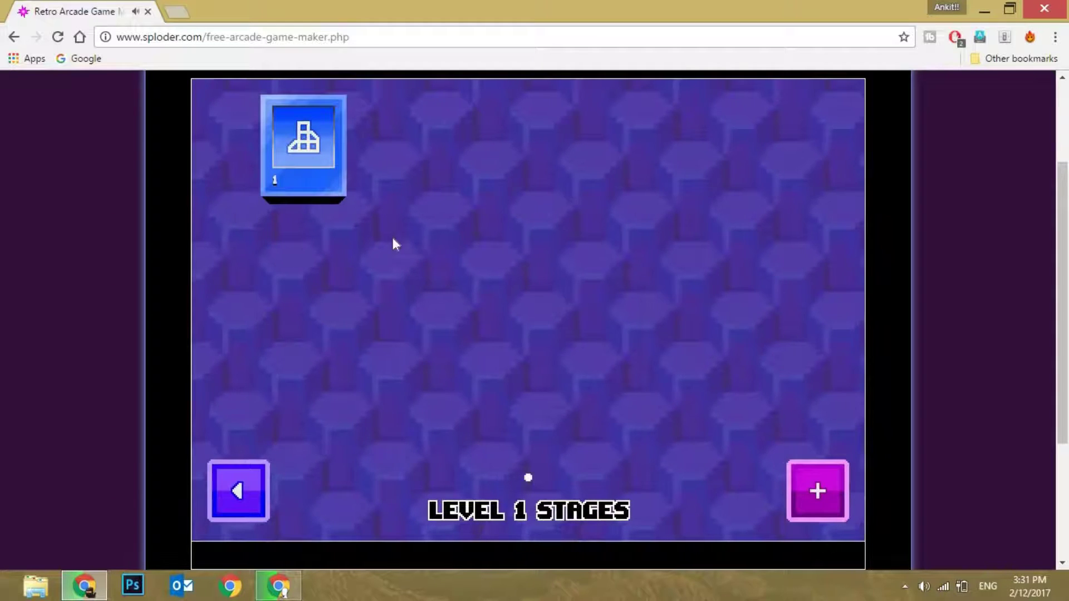
# Open stage 1 for editing and draw a short one-tile-wide column of silver ground below the player character.
pyautogui.click(328, 183)
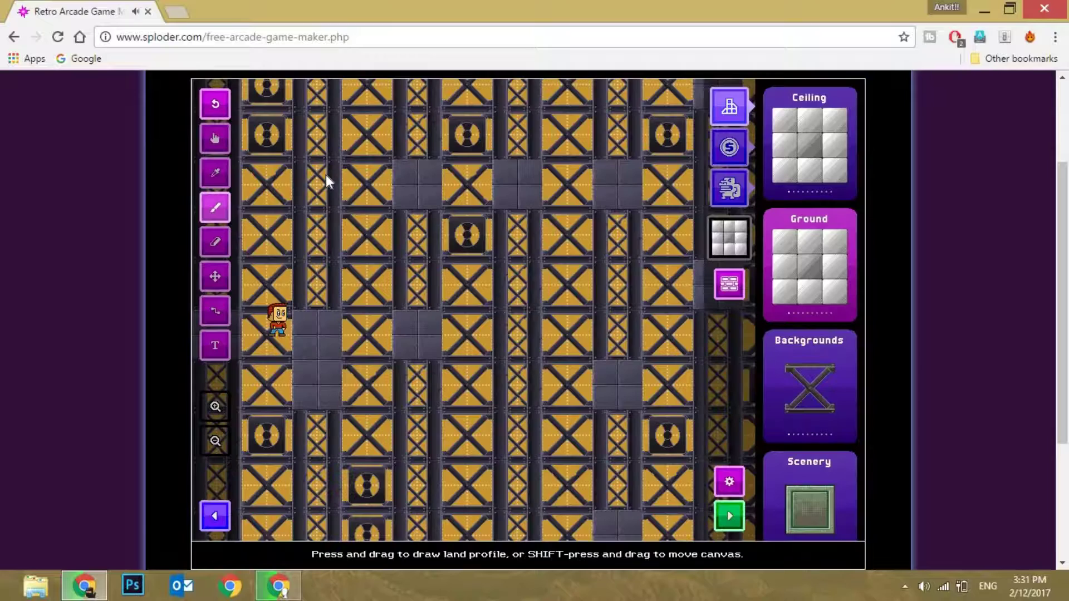
pyautogui.click(273, 313)
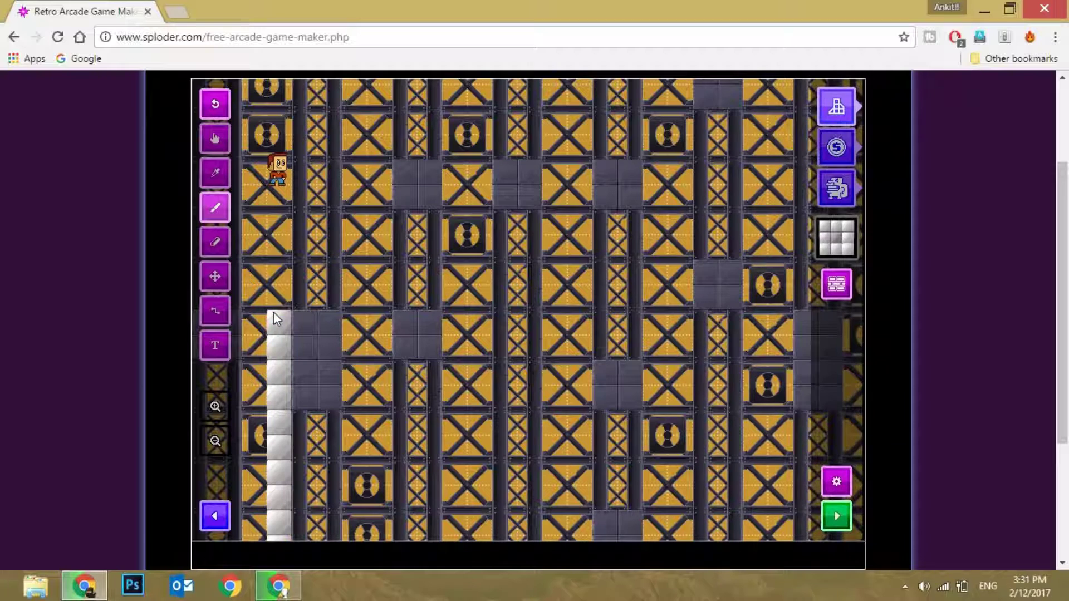
pyautogui.moveTo(272, 311); pyautogui.dragTo(270, 532)
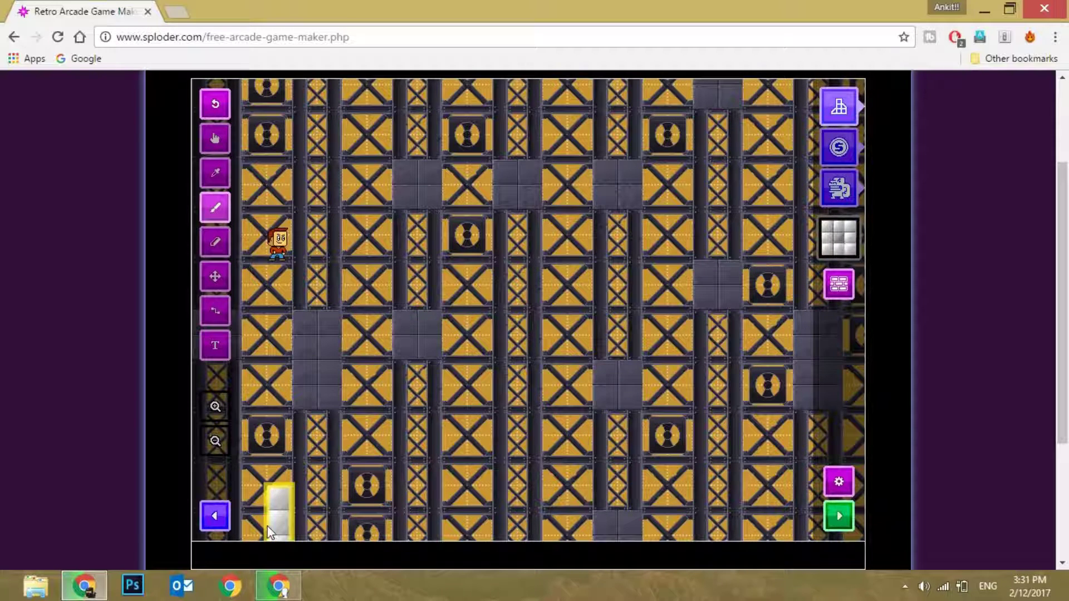
# Look through the tile categories and change the Ground tile to the light-blue striped style.
pyautogui.click(839, 108)
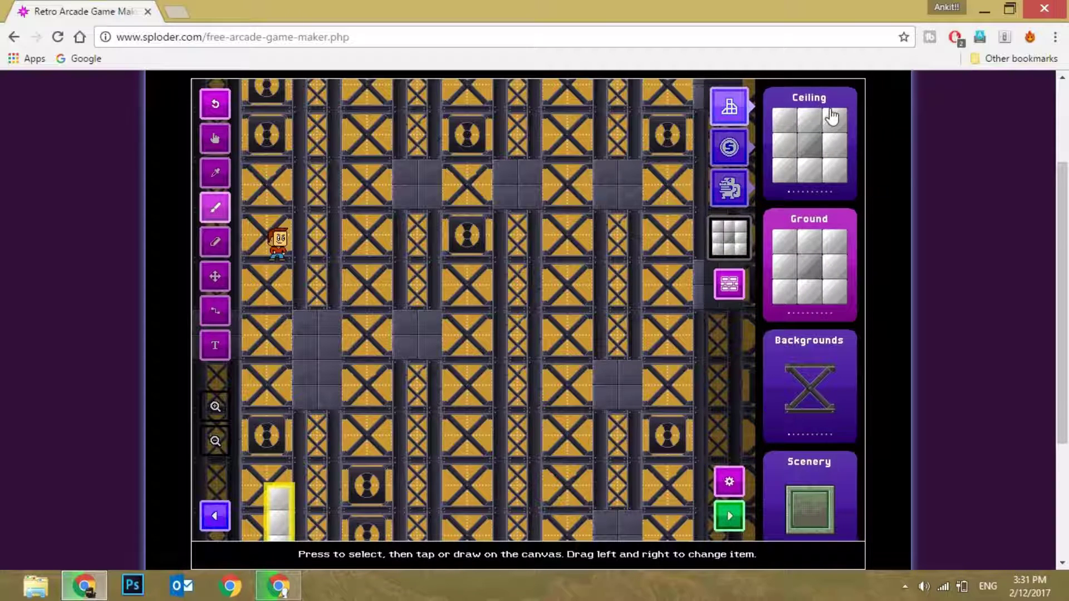
pyautogui.moveTo(823, 472); pyautogui.dragTo(838, 115)
pyautogui.moveTo(838, 198); pyautogui.dragTo(813, 441)
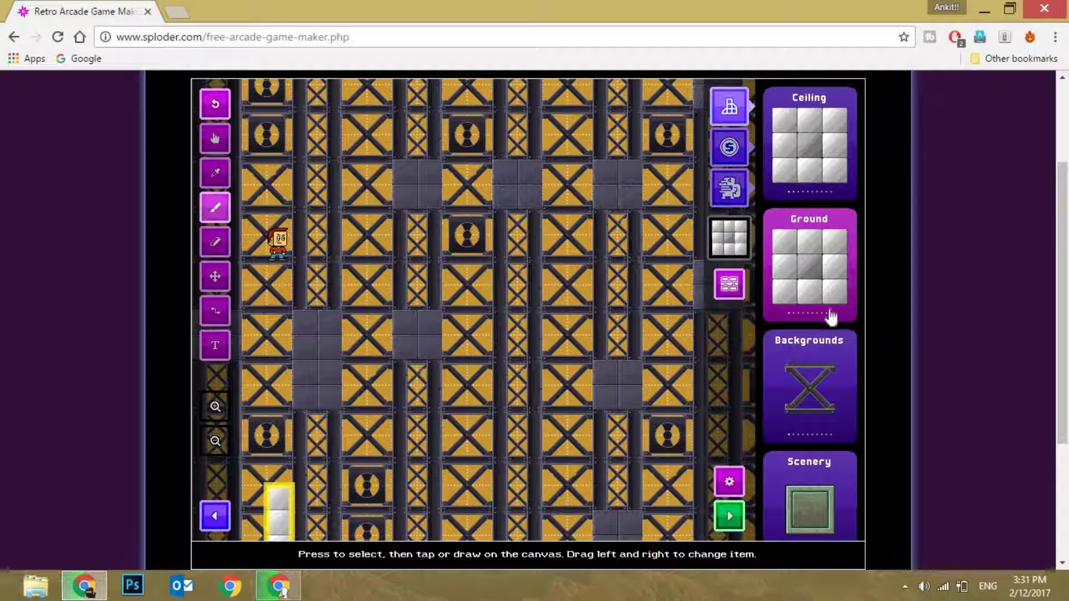
pyautogui.moveTo(809, 280); pyautogui.dragTo(764, 285)
pyautogui.moveTo(847, 279); pyautogui.dragTo(788, 279)
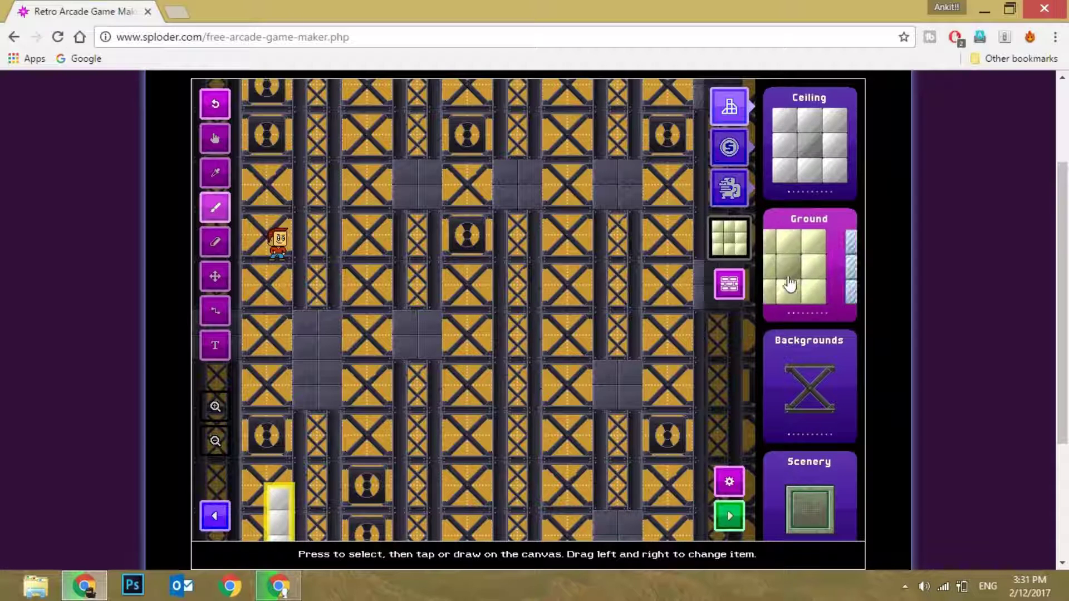
pyautogui.moveTo(855, 287); pyautogui.dragTo(852, 288)
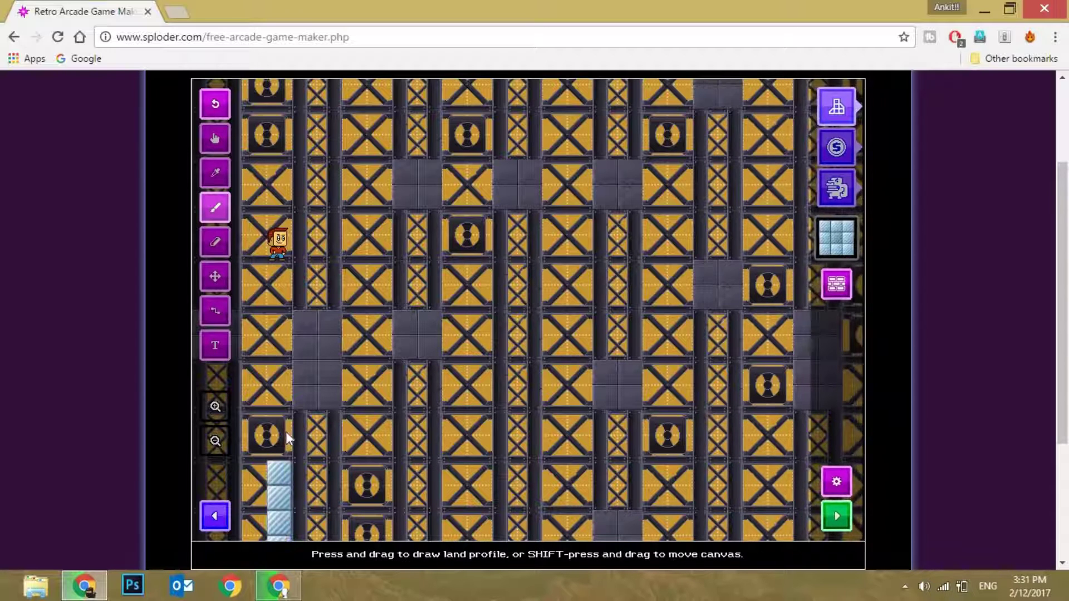
# Draw the light-blue ground across the stage, flat below the player and rising in steps to a raised plateau at the far end.
pyautogui.moveTo(293, 430); pyautogui.dragTo(355, 433)
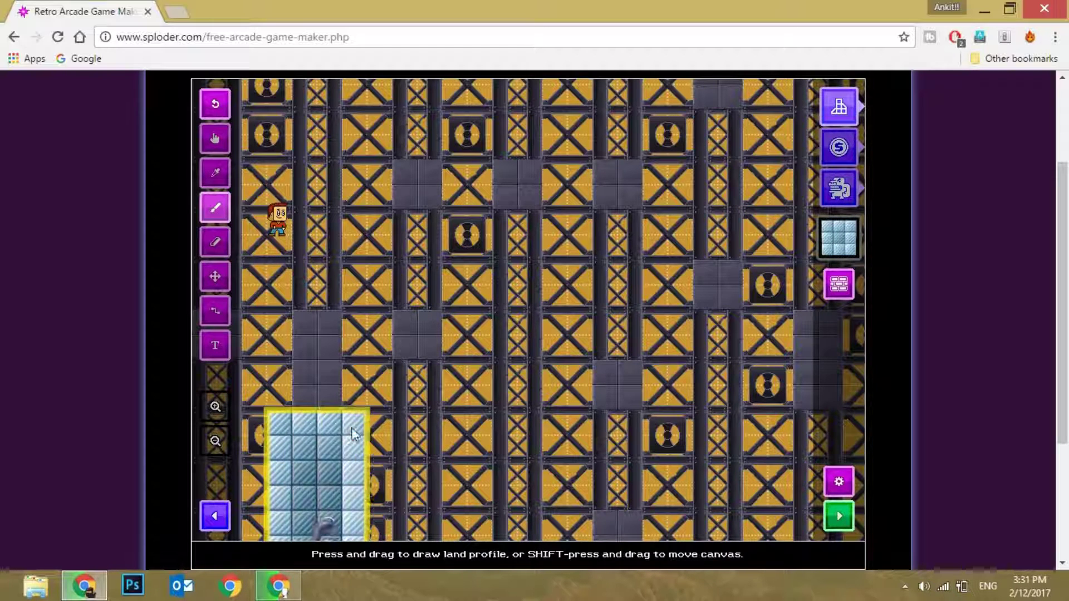
pyautogui.moveTo(422, 425)
pyautogui.mouseDown()
pyautogui.moveTo(516, 422)
pyautogui.moveTo(575, 395)
pyautogui.mouseUp()
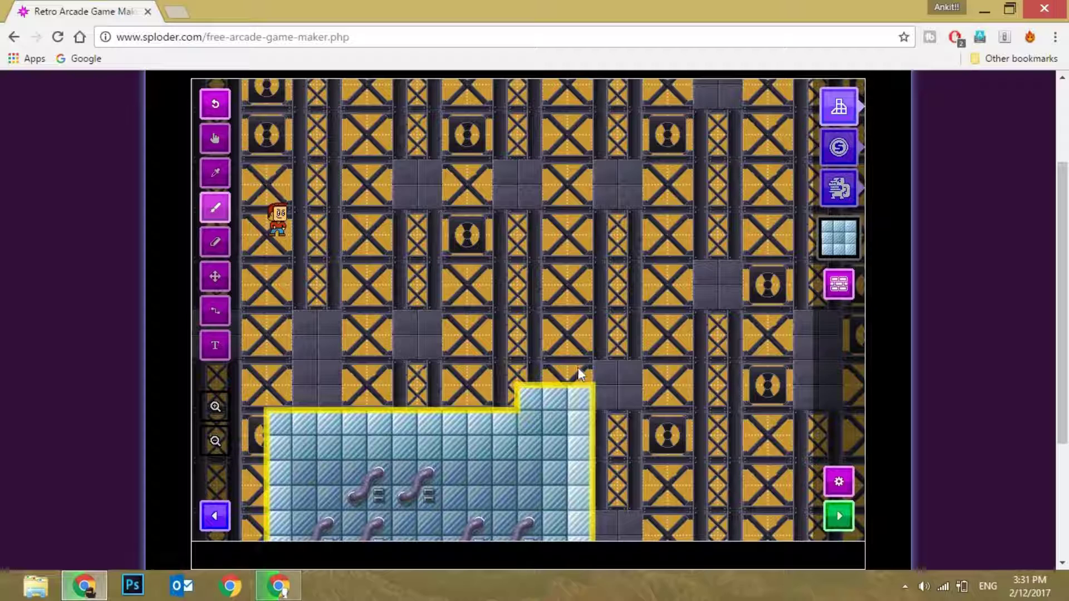
pyautogui.moveTo(599, 363)
pyautogui.mouseDown()
pyautogui.moveTo(605, 329)
pyautogui.moveTo(622, 331)
pyautogui.moveTo(661, 303)
pyautogui.moveTo(702, 302)
pyautogui.moveTo(603, 322)
pyautogui.mouseUp()
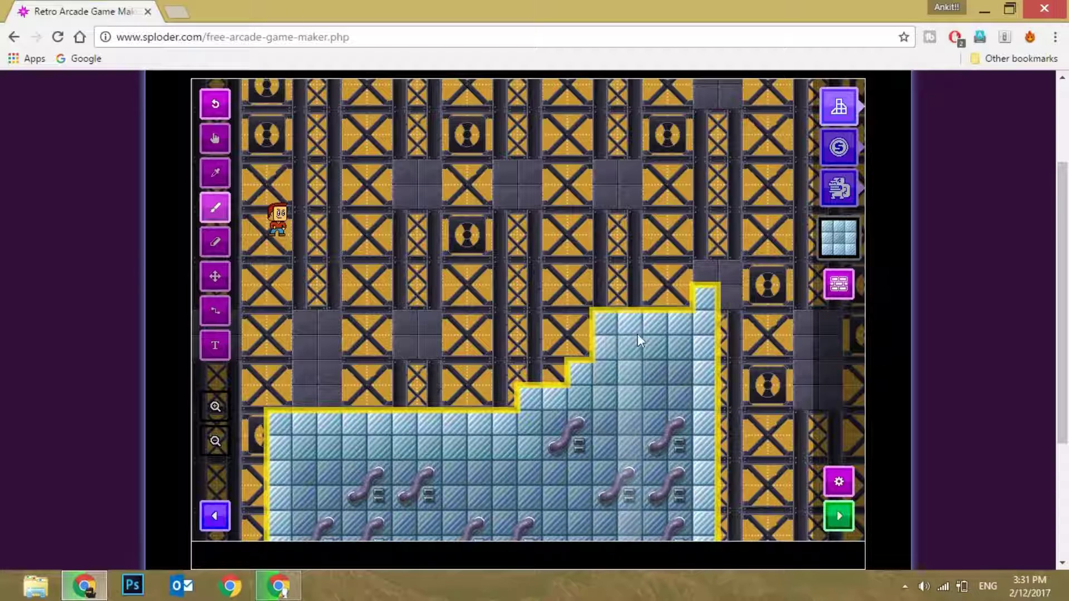
pyautogui.moveTo(624, 332); pyautogui.dragTo(607, 328)
pyautogui.moveTo(708, 303); pyautogui.dragTo(784, 306)
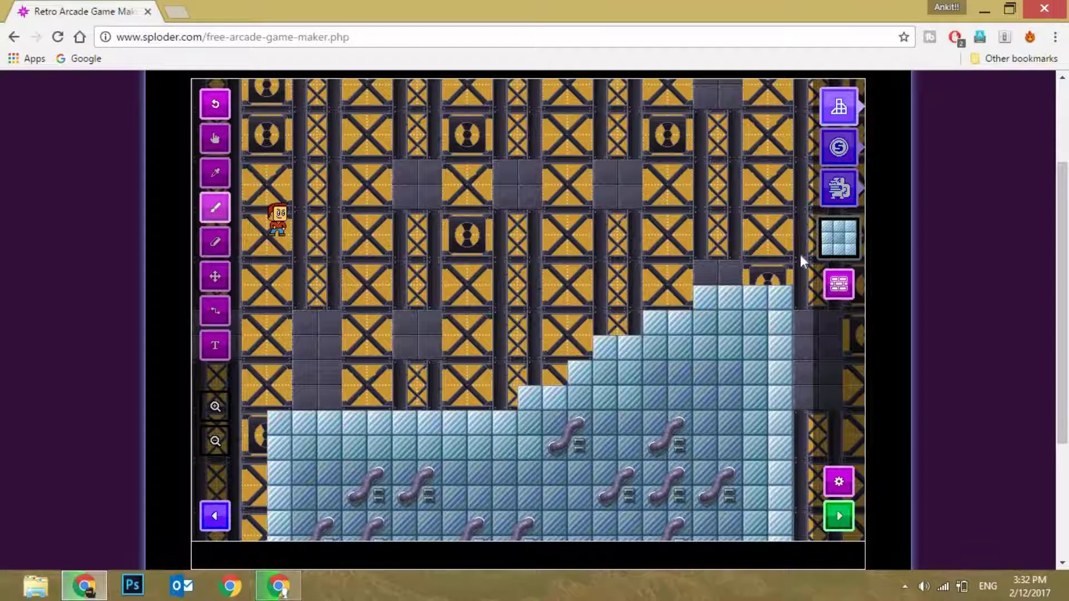
# Choose the brown column style under Doors and place a two-tile-wide door above the ground's stepped slope.
pyautogui.click(839, 239)
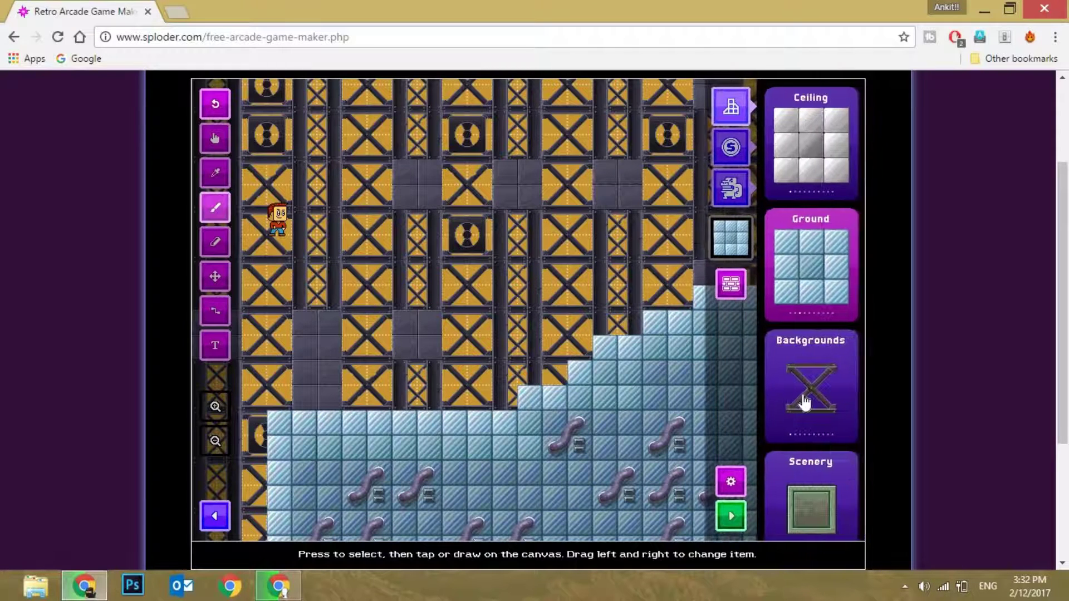
pyautogui.scroll(-5, 806, 298)
pyautogui.scroll(-2, 814, 275)
pyautogui.click(768, 376)
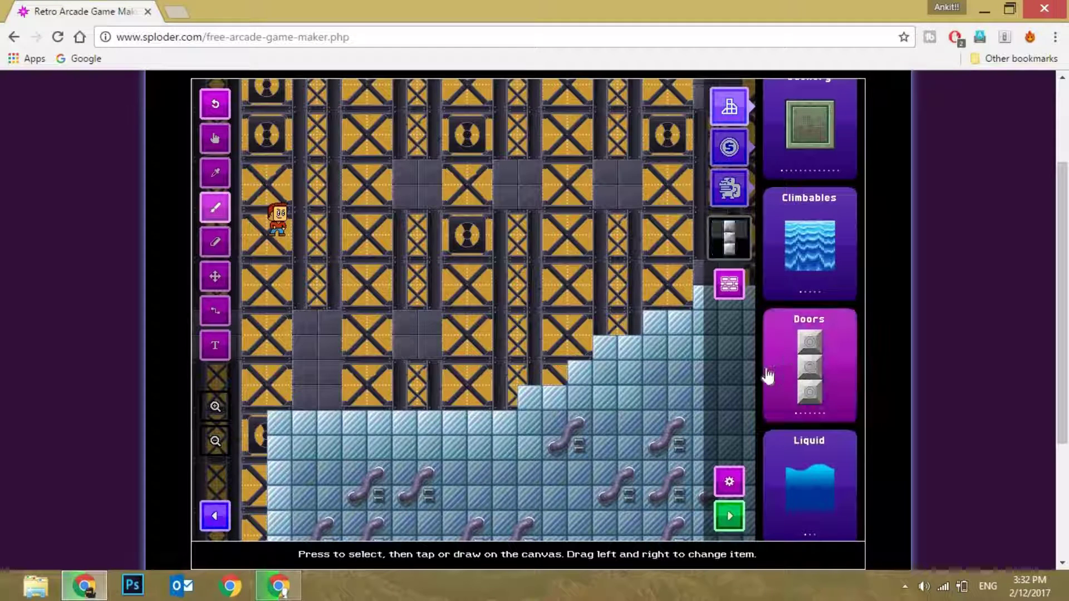
pyautogui.moveTo(823, 369); pyautogui.dragTo(759, 388)
pyautogui.scroll(-1, 810, 251)
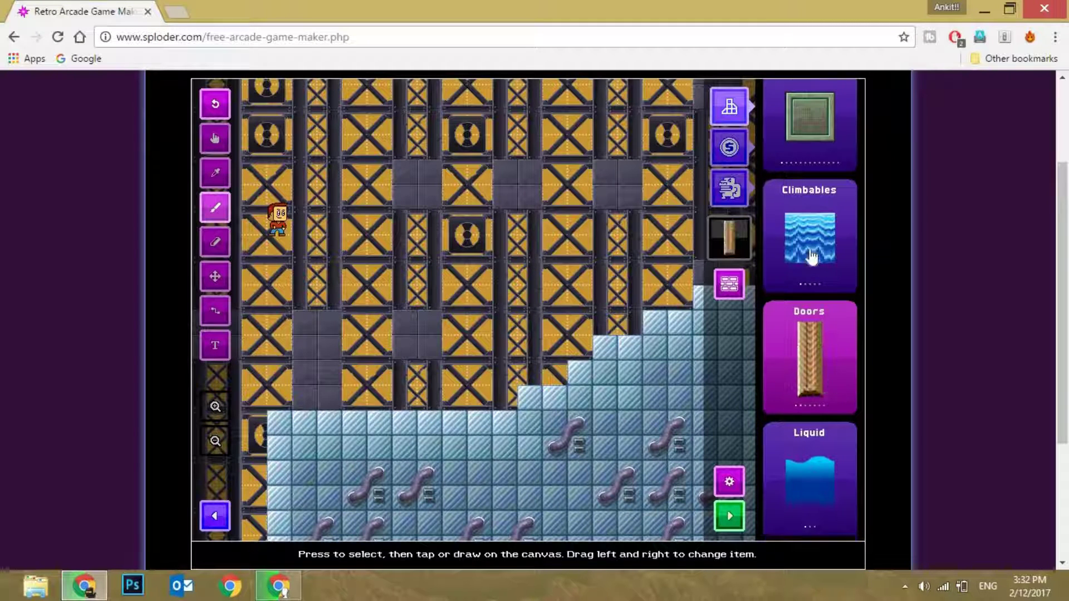
pyautogui.scroll(-2, 812, 258)
pyautogui.scroll(-3, 749, 282)
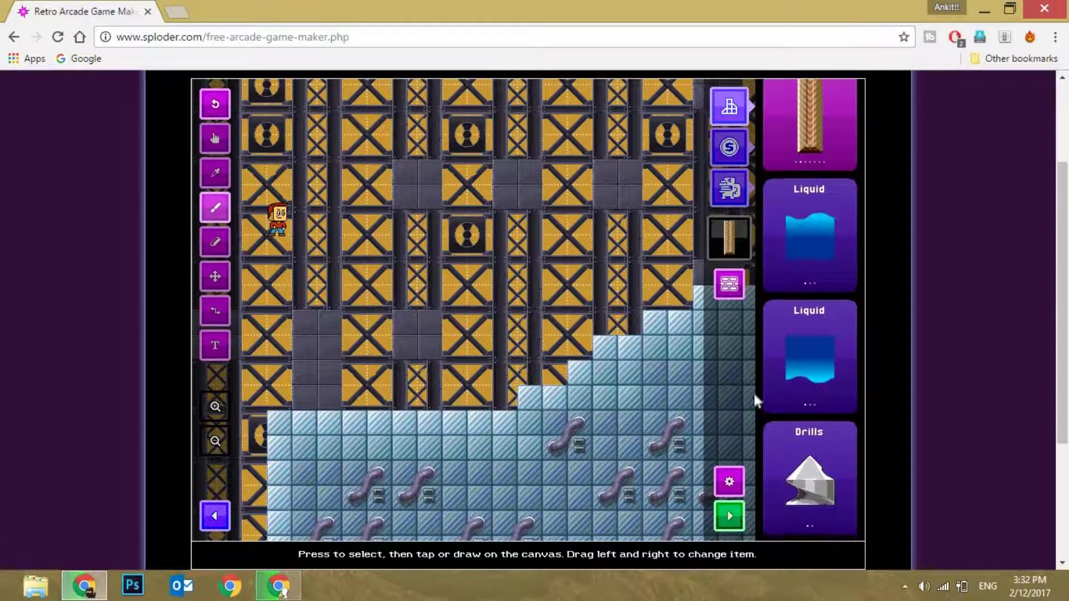
pyautogui.moveTo(605, 326); pyautogui.dragTo(525, 317)
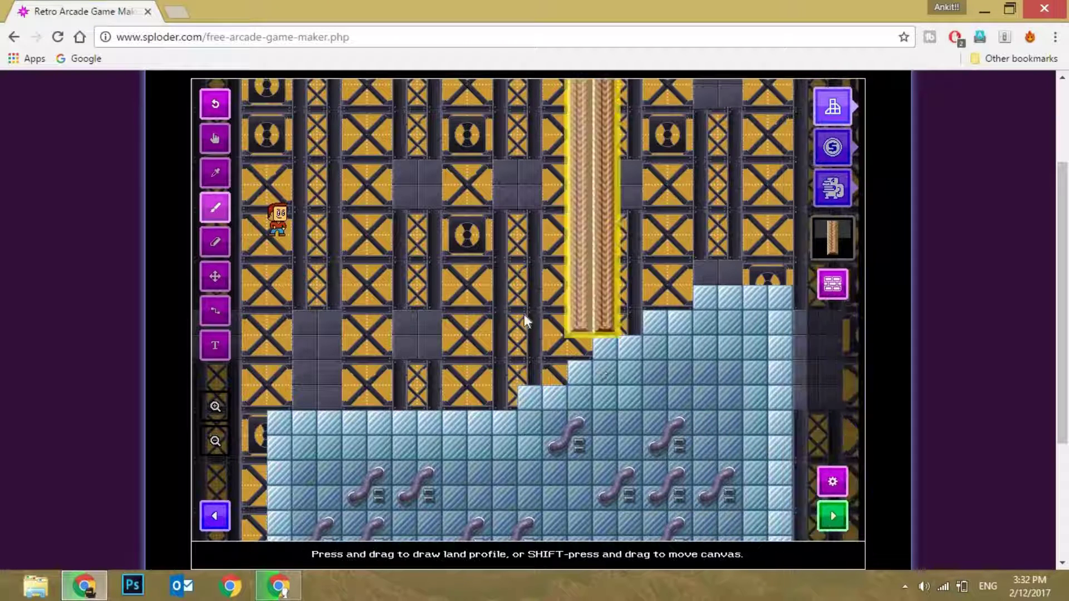
# Redraw the brown door as a row seven tiles wide, high above the ground's stepped slope.
pyautogui.moveTo(593, 320)
pyautogui.mouseDown()
pyautogui.moveTo(580, 215)
pyautogui.moveTo(580, 239)
pyautogui.moveTo(601, 243)
pyautogui.moveTo(514, 77)
pyautogui.moveTo(595, 167)
pyautogui.moveTo(624, 178)
pyautogui.moveTo(640, 93)
pyautogui.mouseUp()
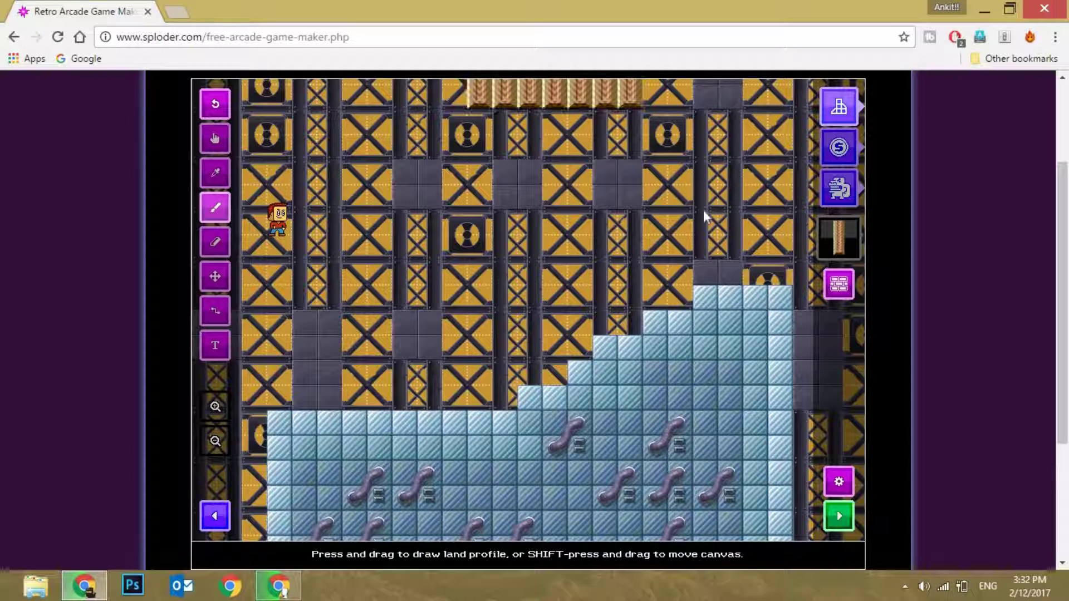
# Choose the wavy-topped blue Liquid and draw a pool about 18 tiles wide beside the raised end of the light-blue ground.
pyautogui.press('shift')
pyautogui.moveTo(703, 210); pyautogui.dragTo(551, 207)
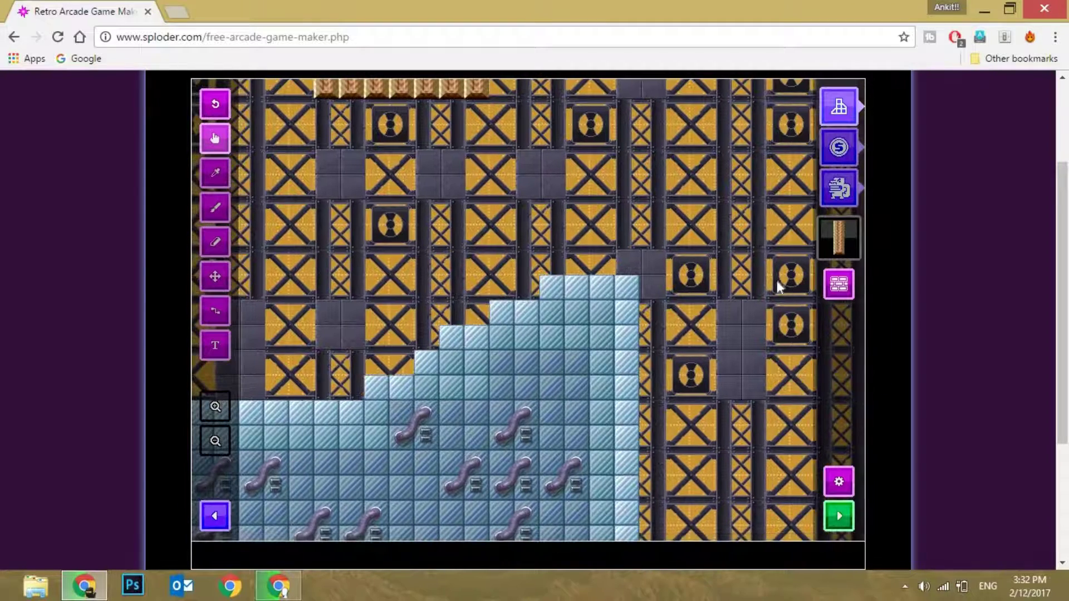
pyautogui.moveTo(661, 299); pyautogui.dragTo(544, 303)
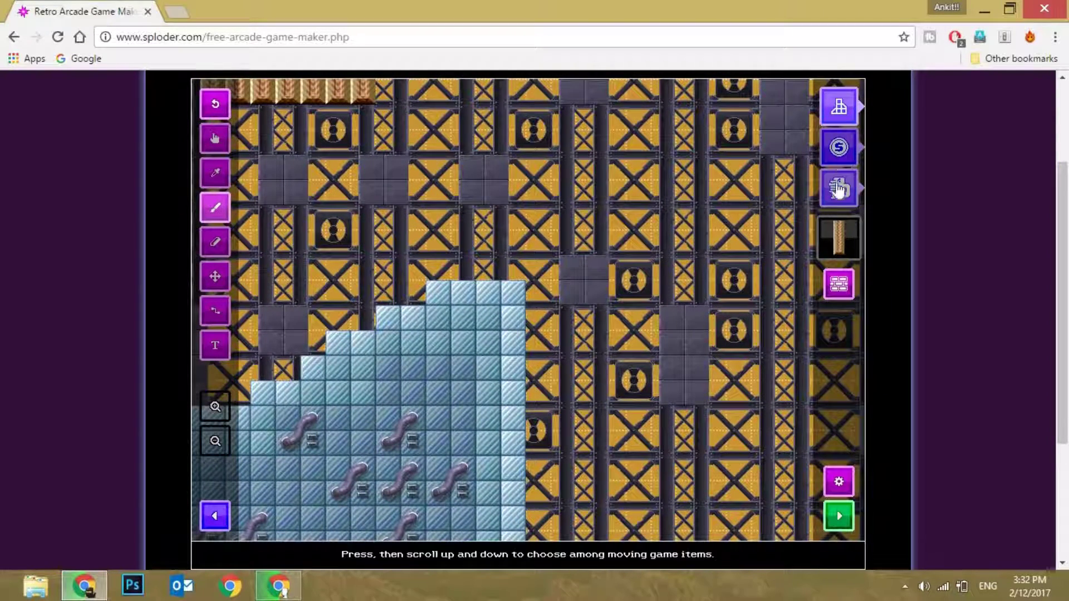
pyautogui.click(839, 108)
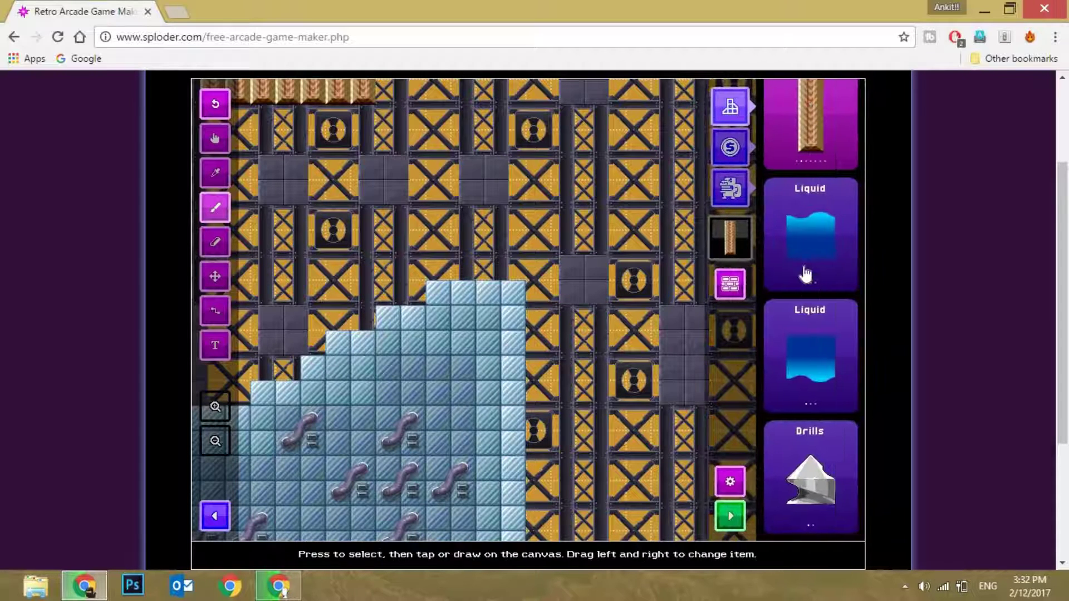
pyautogui.moveTo(800, 271); pyautogui.dragTo(819, 247)
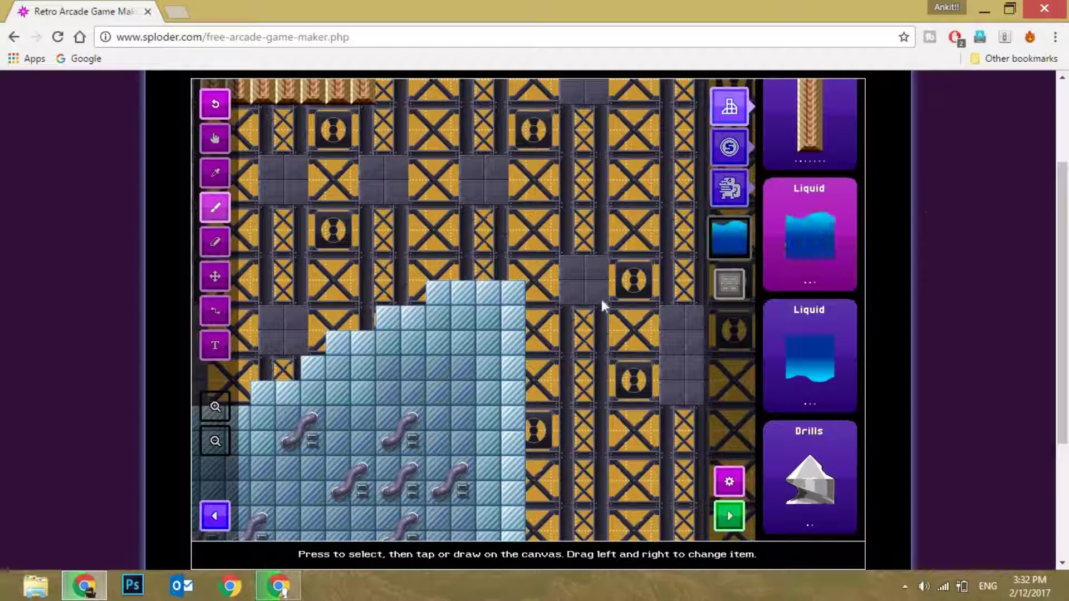
pyautogui.moveTo(546, 303)
pyautogui.mouseDown()
pyautogui.moveTo(926, 287)
pyautogui.moveTo(839, 287)
pyautogui.mouseUp()
pyautogui.keyDown('shift'); pyautogui.moveTo(720, 244); pyautogui.dragTo(508, 235); pyautogui.keyUp('shift')
pyautogui.keyDown('shift'); pyautogui.moveTo(728, 235); pyautogui.dragTo(582, 301); pyautogui.keyUp('shift')
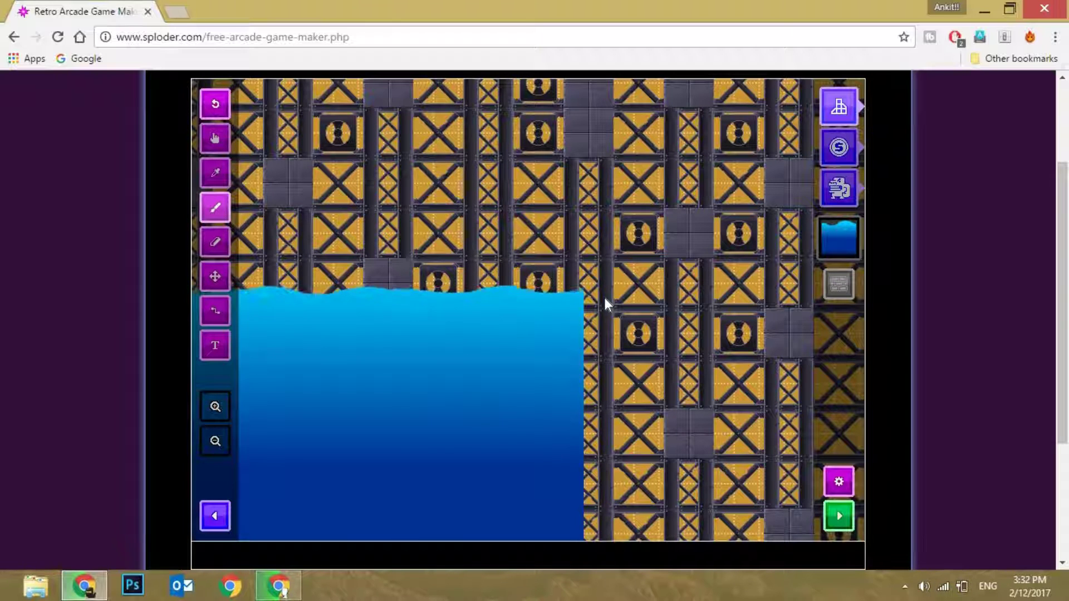
pyautogui.keyDown('shift'); pyautogui.moveTo(617, 341); pyautogui.dragTo(790, 218); pyautogui.keyUp('shift')
pyautogui.press('b')
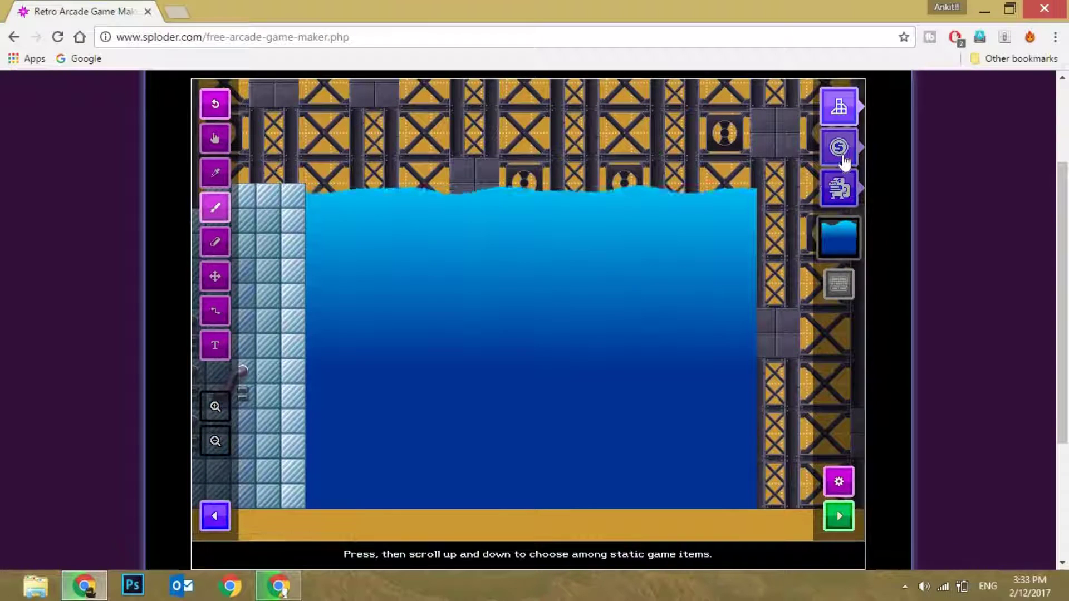
# Change the Treasures item to the silver coin and scatter 14 coins throughout the liquid pool.
pyautogui.click(820, 156)
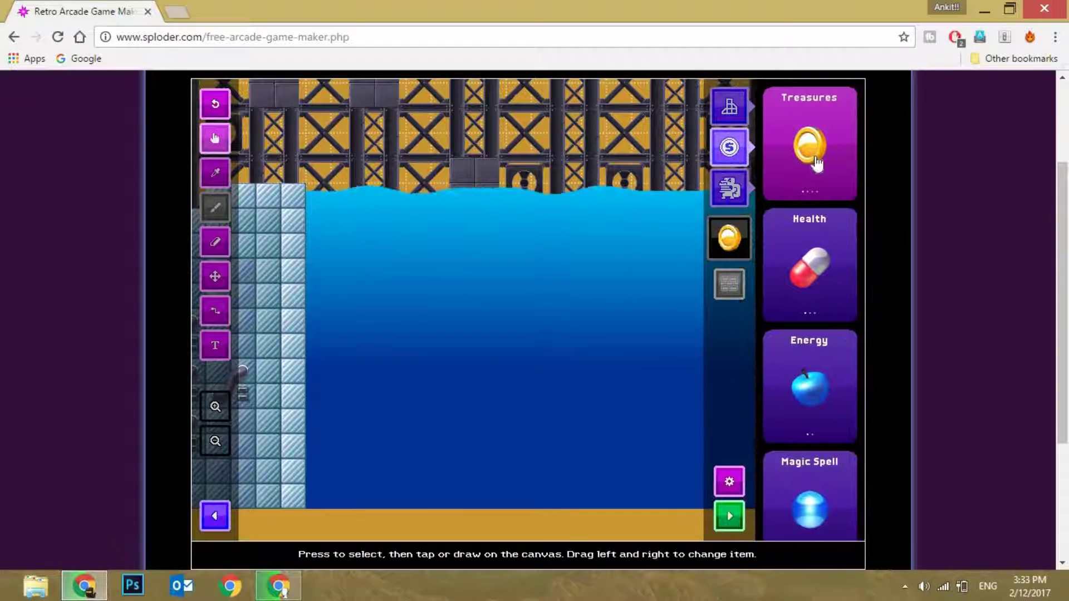
pyautogui.moveTo(827, 153); pyautogui.dragTo(752, 154)
pyautogui.moveTo(822, 155)
pyautogui.mouseDown()
pyautogui.moveTo(772, 154)
pyautogui.moveTo(833, 154)
pyautogui.mouseUp()
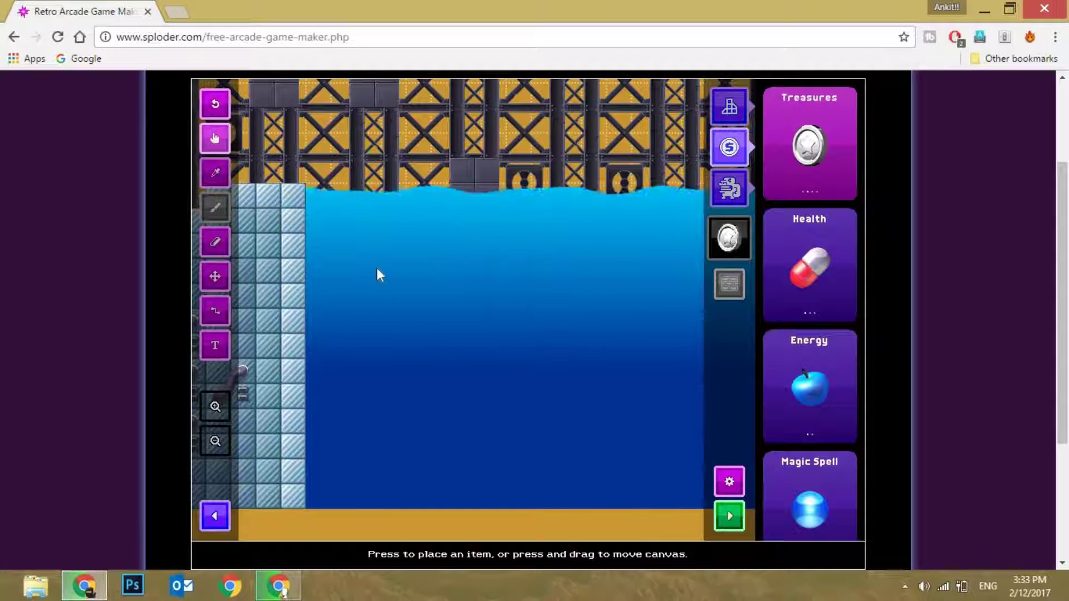
pyautogui.click(367, 323)
pyautogui.click(368, 370)
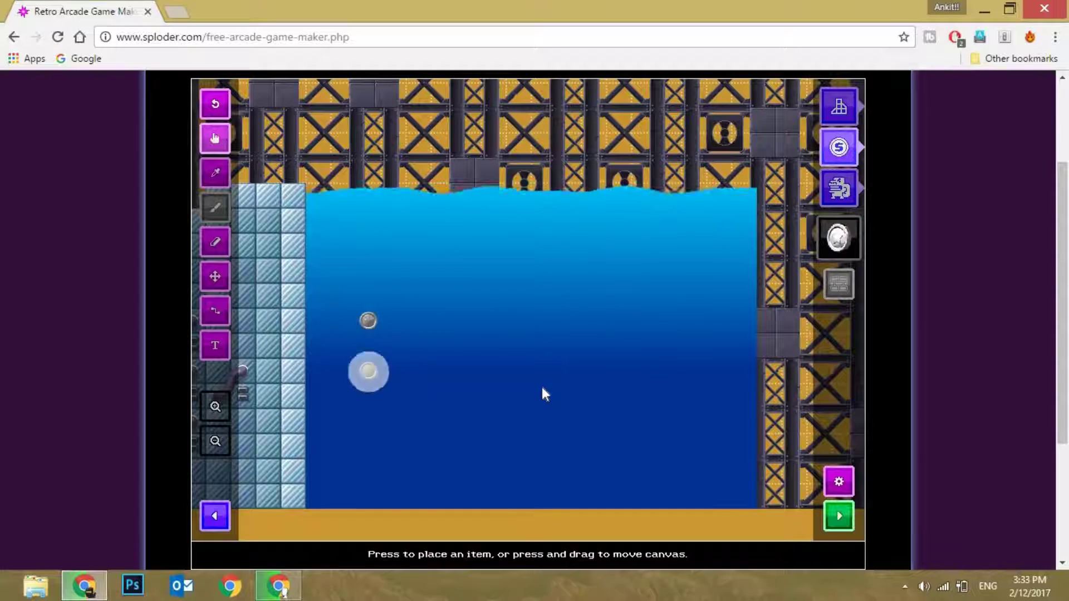
pyautogui.click(543, 396)
pyautogui.click(367, 472)
pyautogui.click(671, 430)
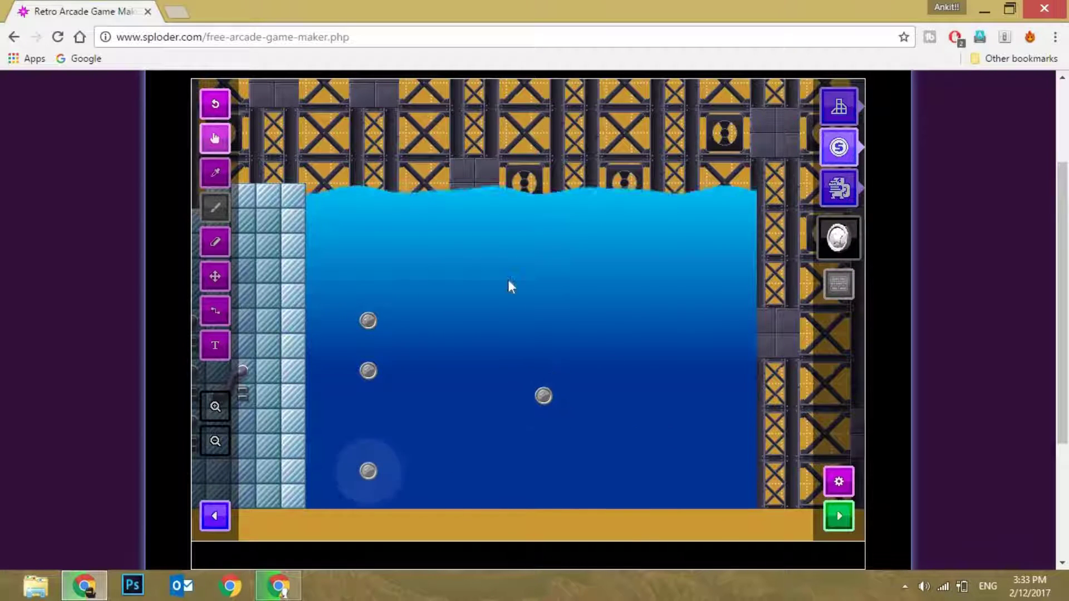
pyautogui.click(499, 279)
pyautogui.click(470, 378)
pyautogui.click(743, 269)
pyautogui.click(392, 248)
pyautogui.click(443, 323)
pyautogui.click(600, 325)
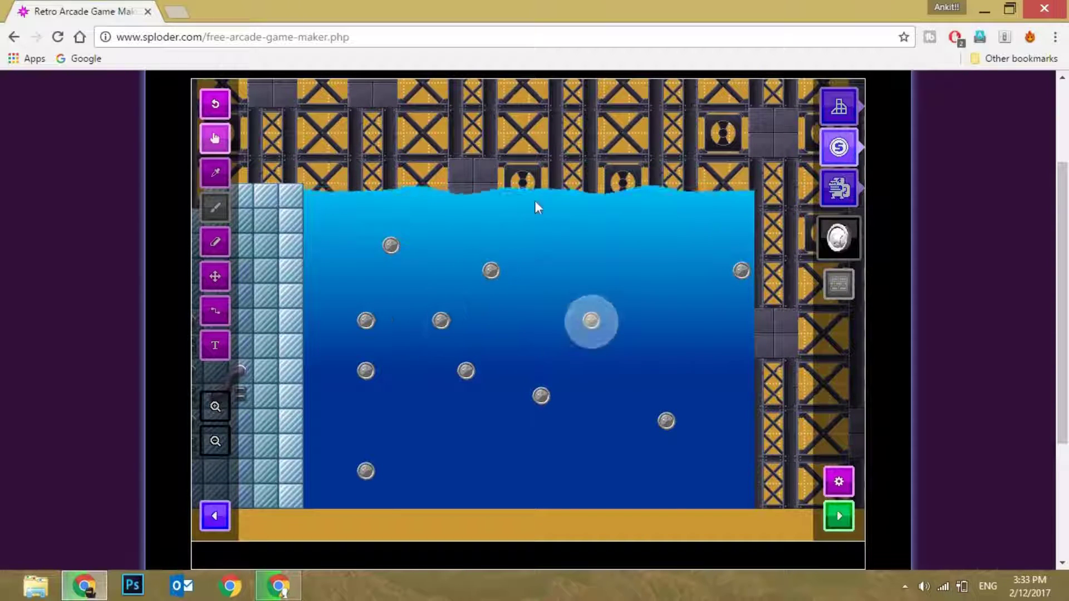
pyautogui.click(567, 225)
pyautogui.click(666, 295)
pyautogui.click(591, 496)
pyautogui.press('Right')
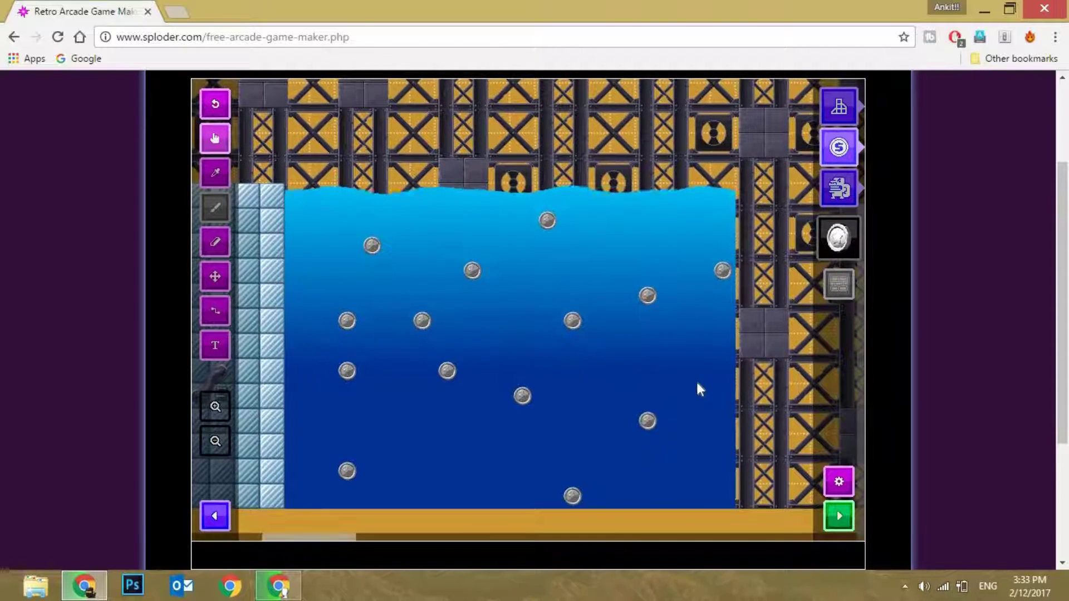
# Look through the enemies, choose the two-legged Boss robot and place an overlapping row of five in the liquid pool.
pyautogui.click(838, 188)
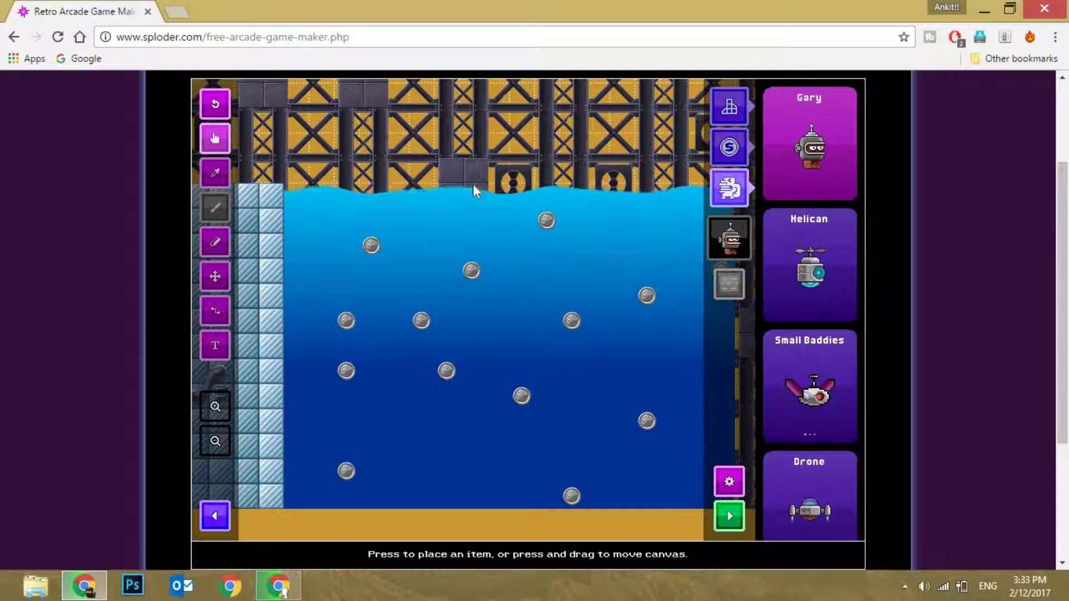
pyautogui.moveTo(472, 184); pyautogui.dragTo(606, 206)
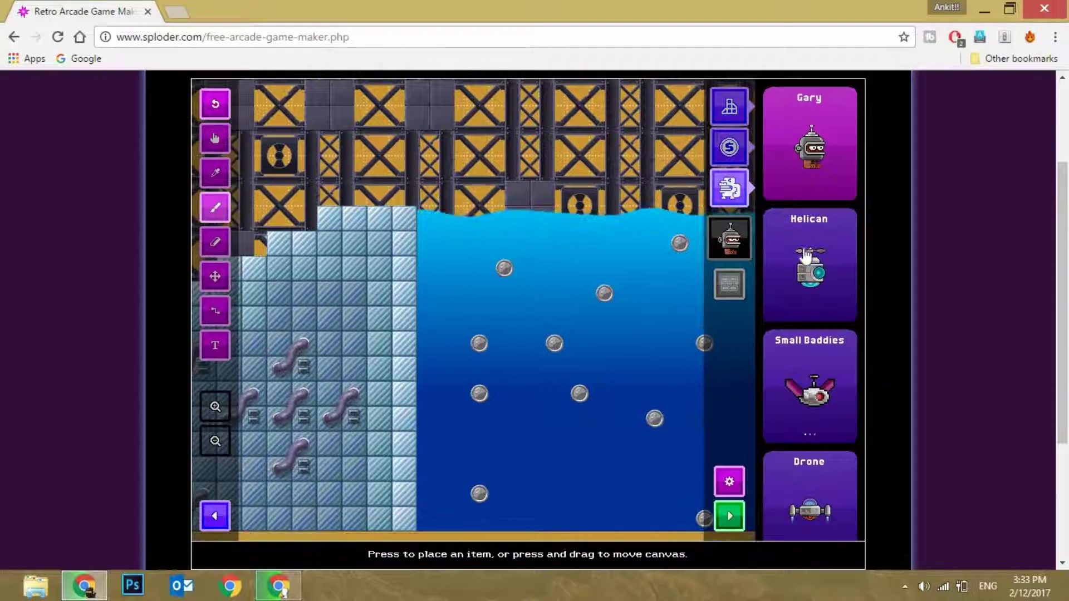
pyautogui.moveTo(816, 270); pyautogui.dragTo(762, 292)
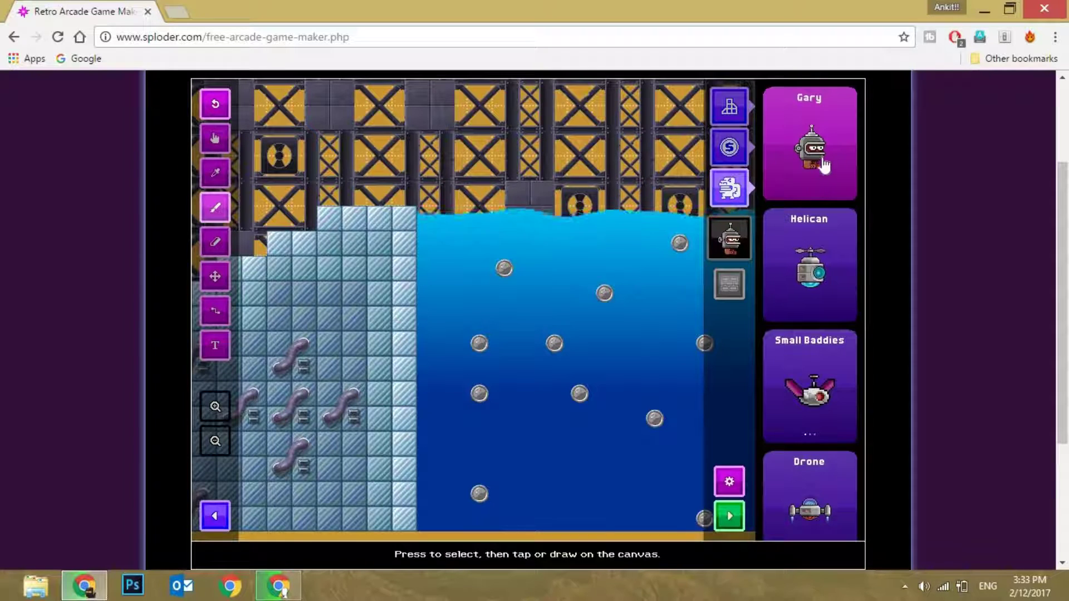
pyautogui.scroll(-2, 797, 266)
pyautogui.scroll(-4, 797, 266)
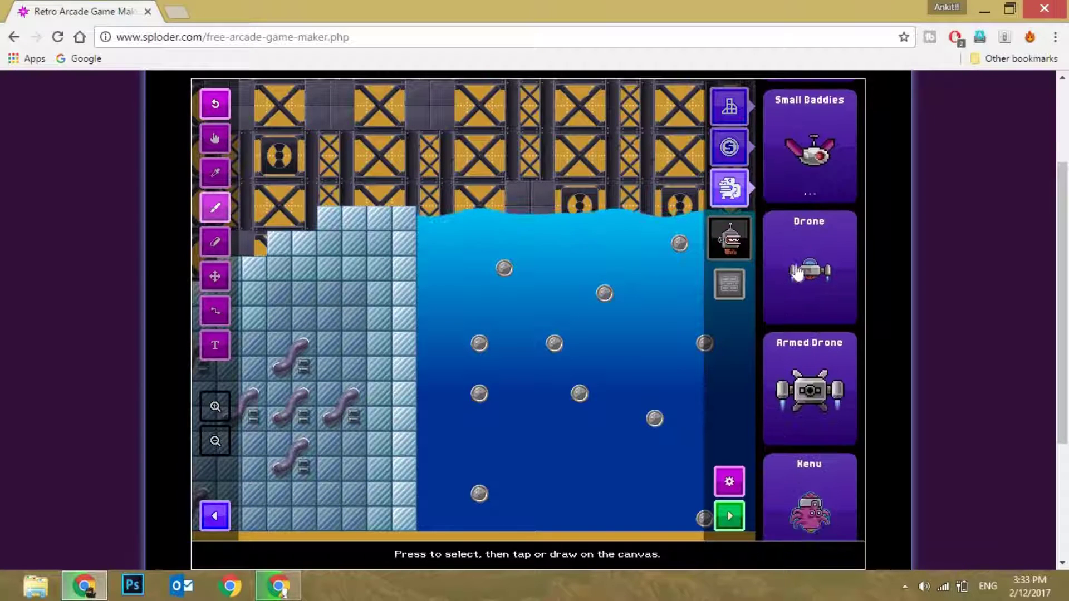
pyautogui.scroll(-6, 803, 271)
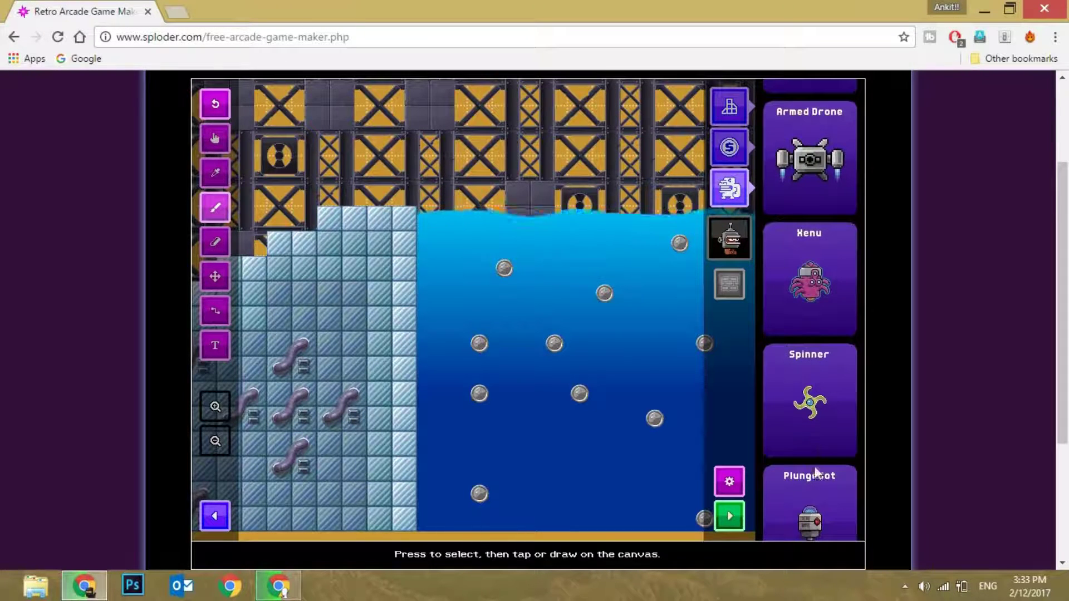
pyautogui.scroll(-2, 813, 305)
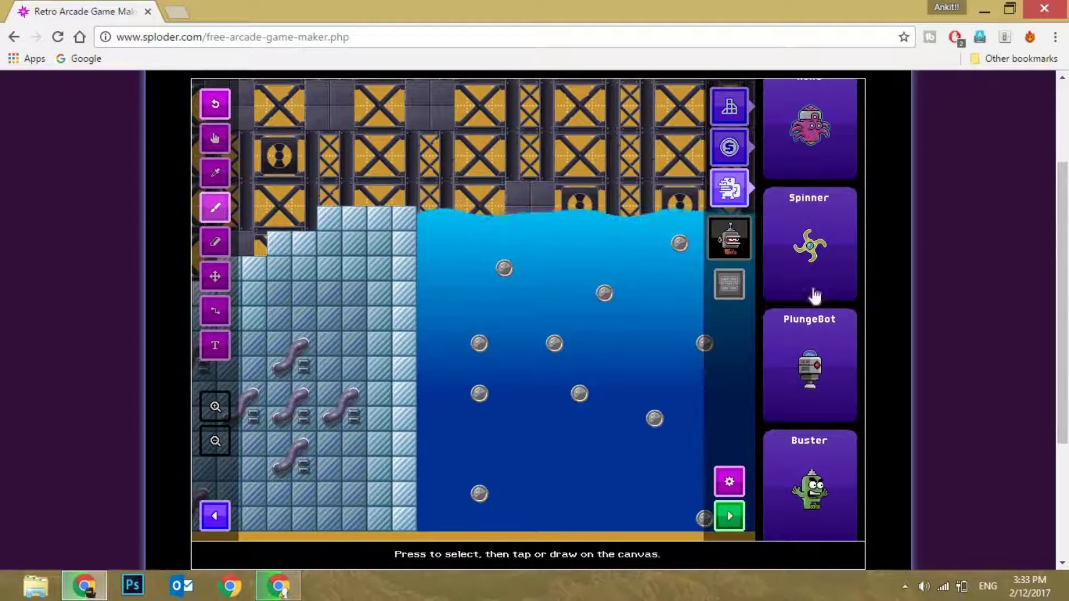
pyautogui.scroll(-2, 811, 295)
pyautogui.scroll(-8, 816, 334)
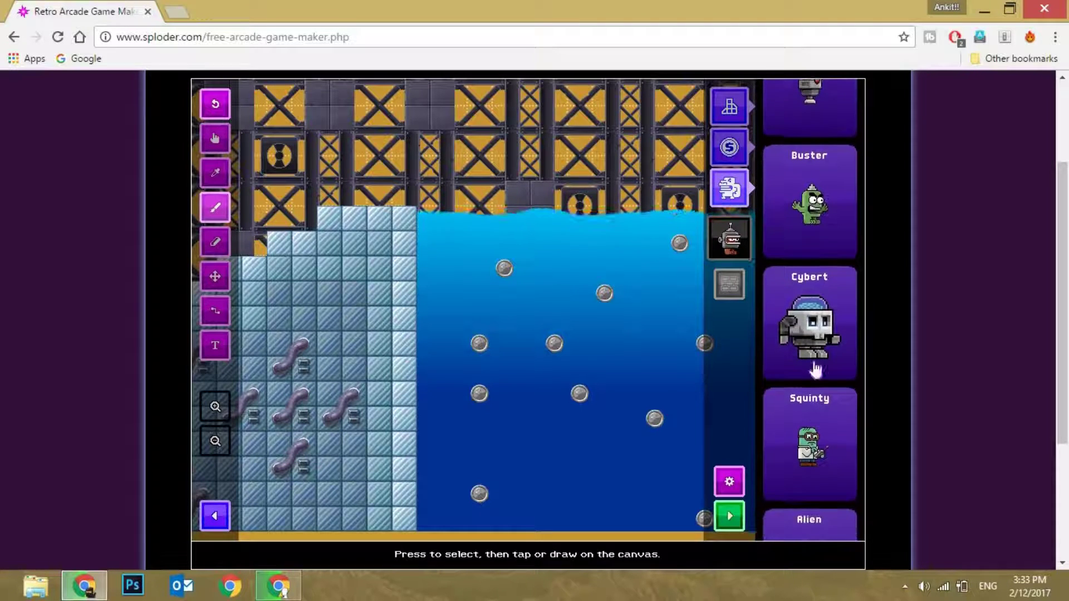
pyautogui.scroll(-7, 820, 480)
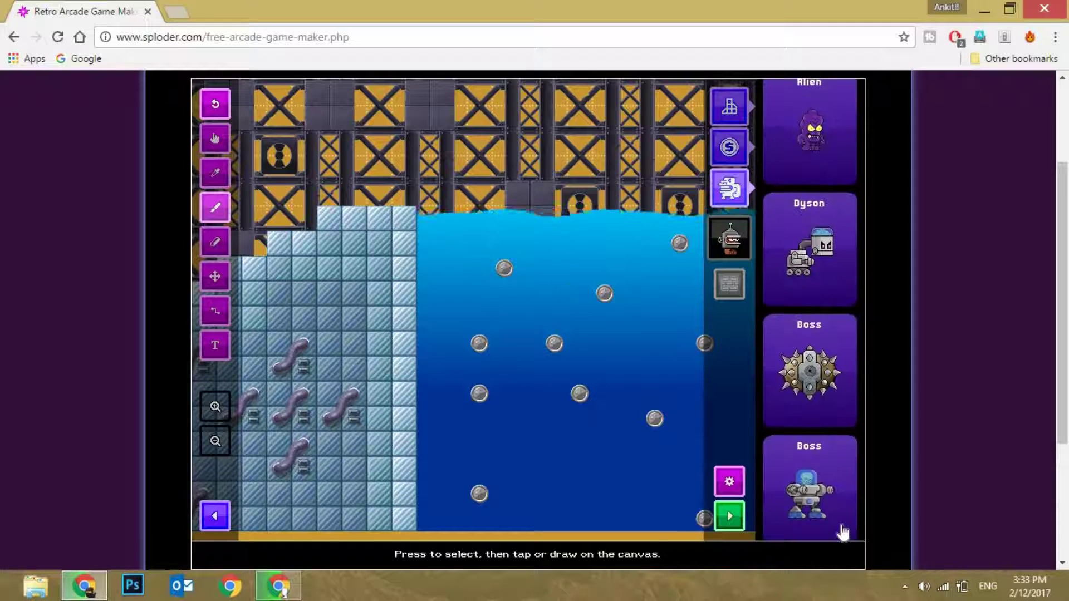
pyautogui.click(820, 502)
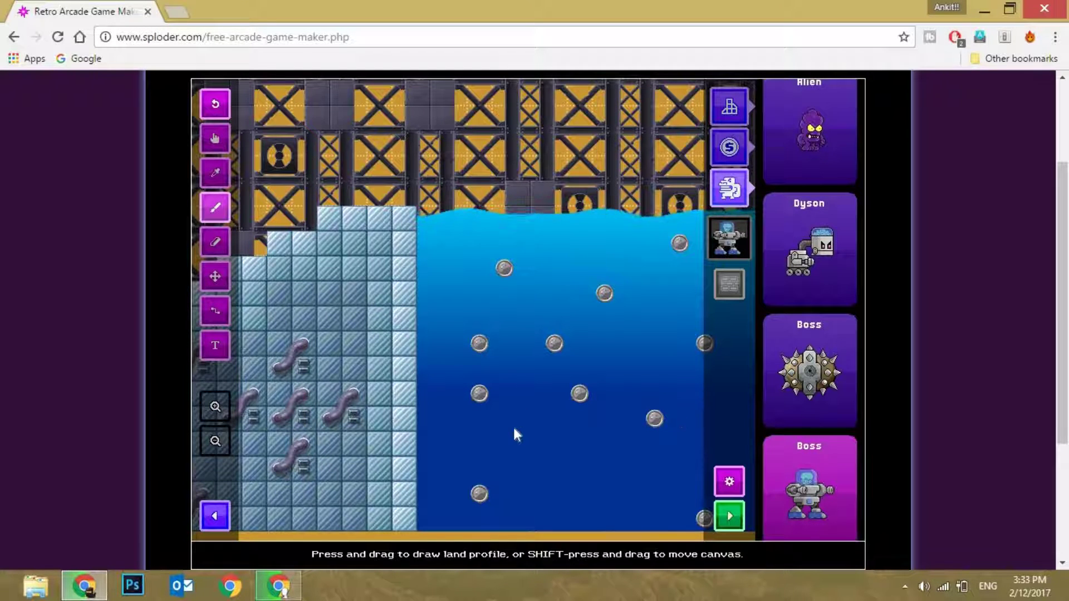
pyautogui.moveTo(514, 430); pyautogui.dragTo(585, 419)
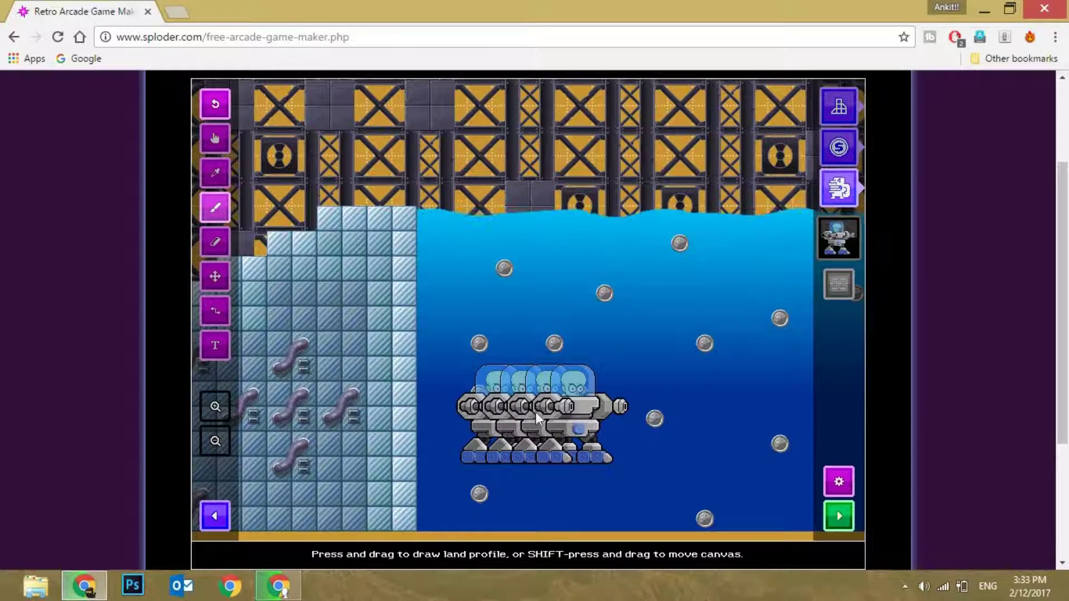
pyautogui.click(487, 424)
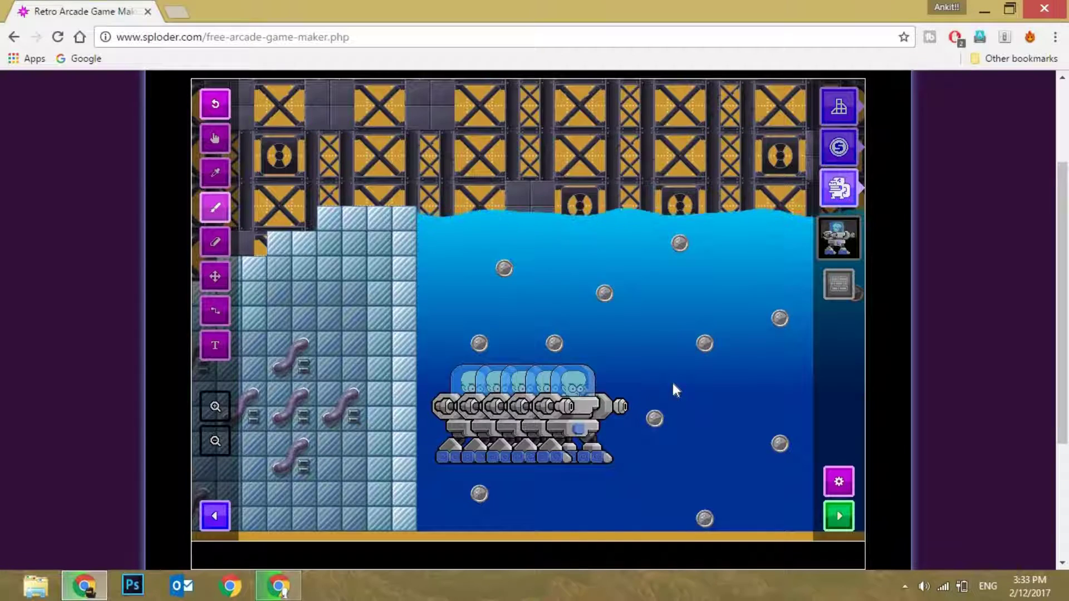
# Choose the purple Alien enemy and place it on the ground's stepped slope, just before the plateau.
pyautogui.press('space')
pyautogui.moveTo(504, 187); pyautogui.dragTo(847, 238)
pyautogui.moveTo(593, 331); pyautogui.dragTo(675, 322)
pyautogui.click(795, 143)
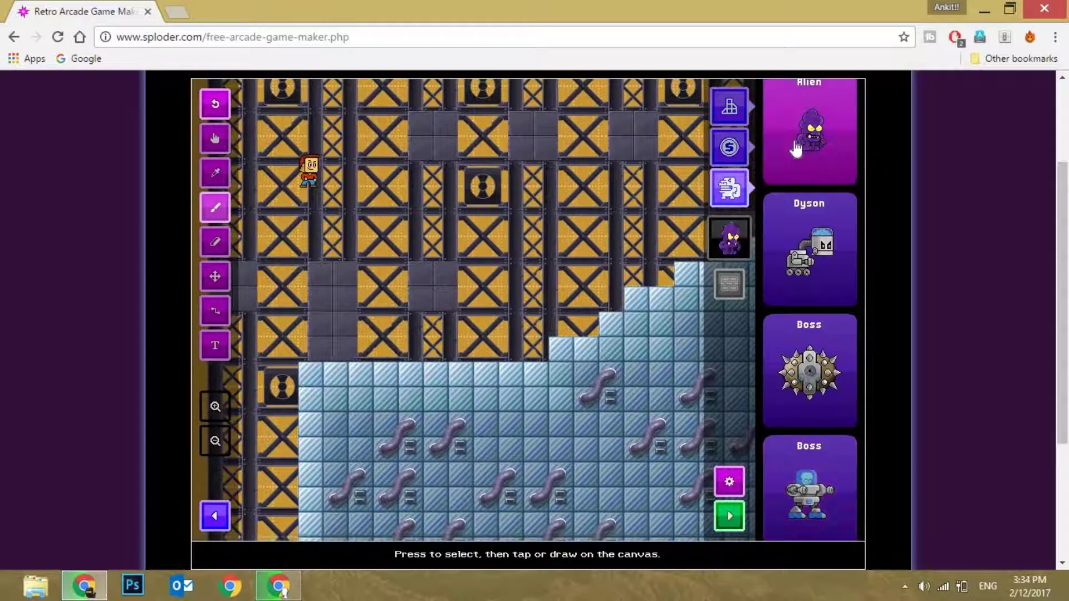
pyautogui.click(665, 271)
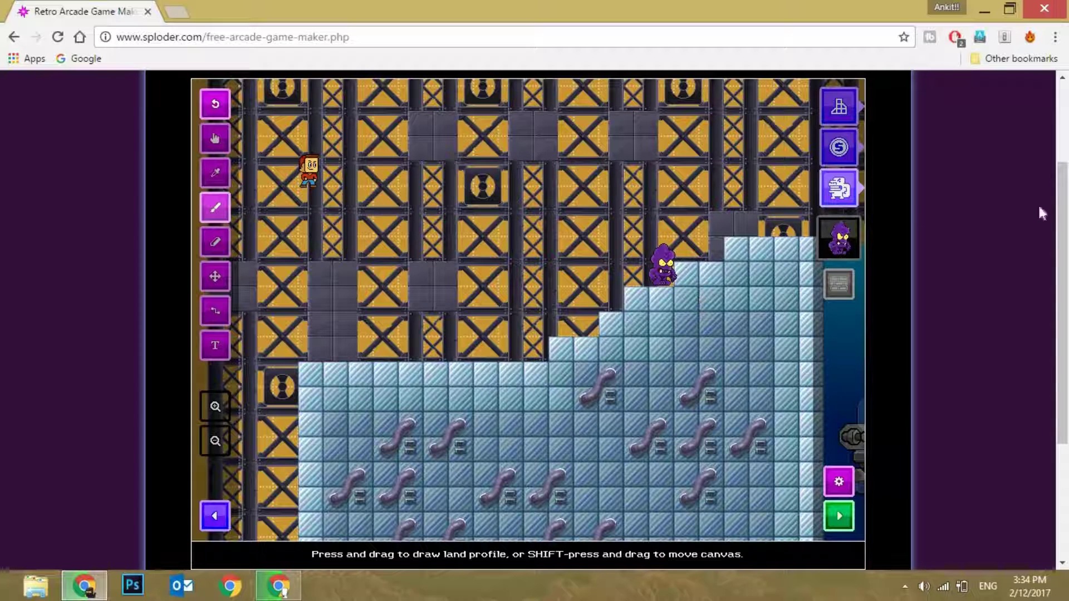
# Play-test the stage, running the character along the flat ground and jumping up the steps over the Alien.
pyautogui.click(839, 517)
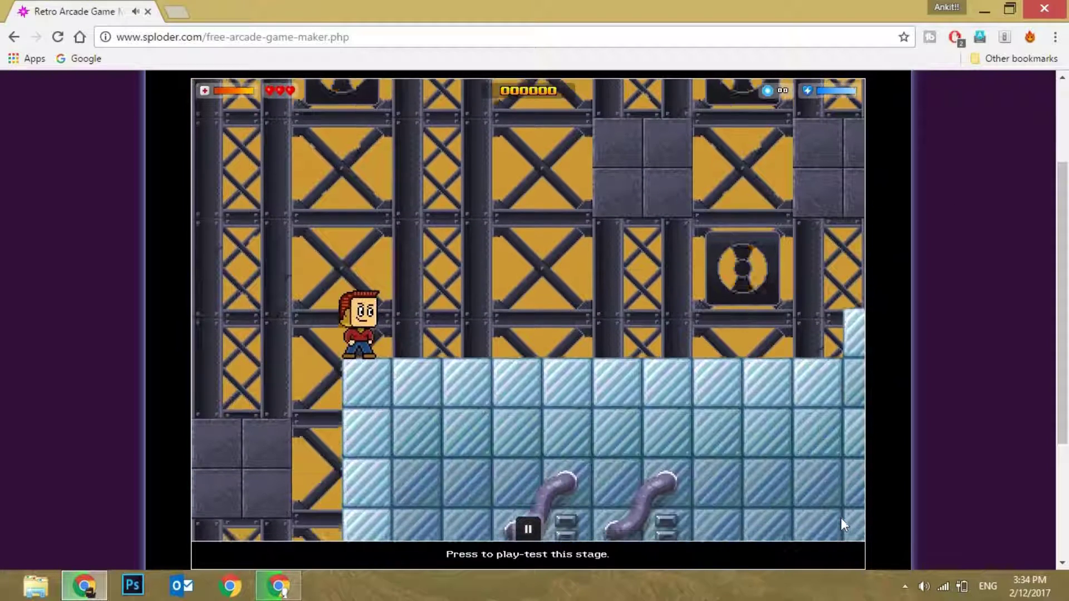
pyautogui.press('Right')
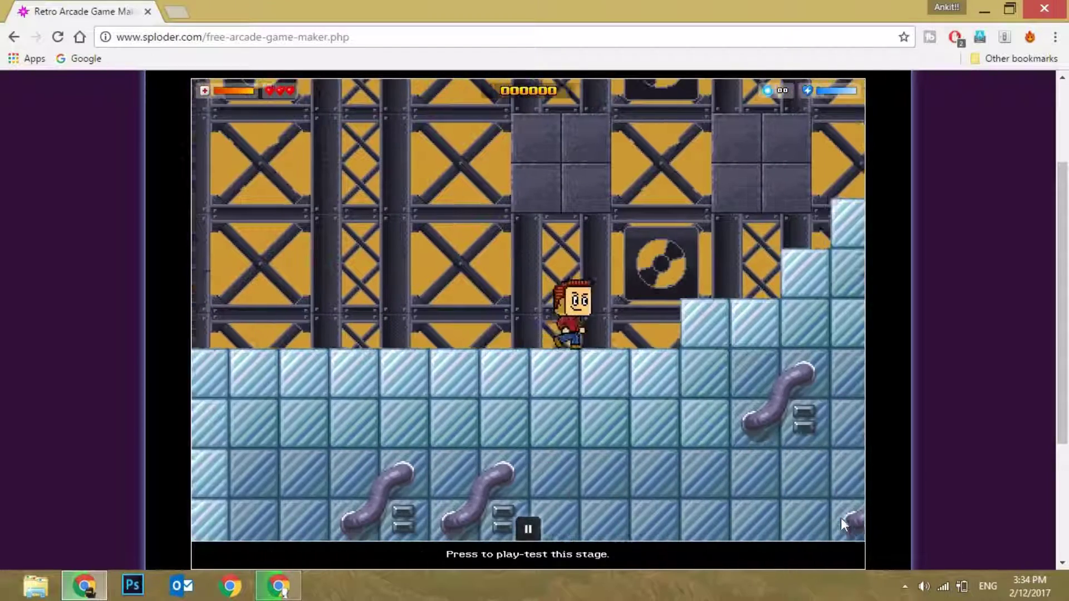
pyautogui.press('Up')
pyautogui.press('Right')
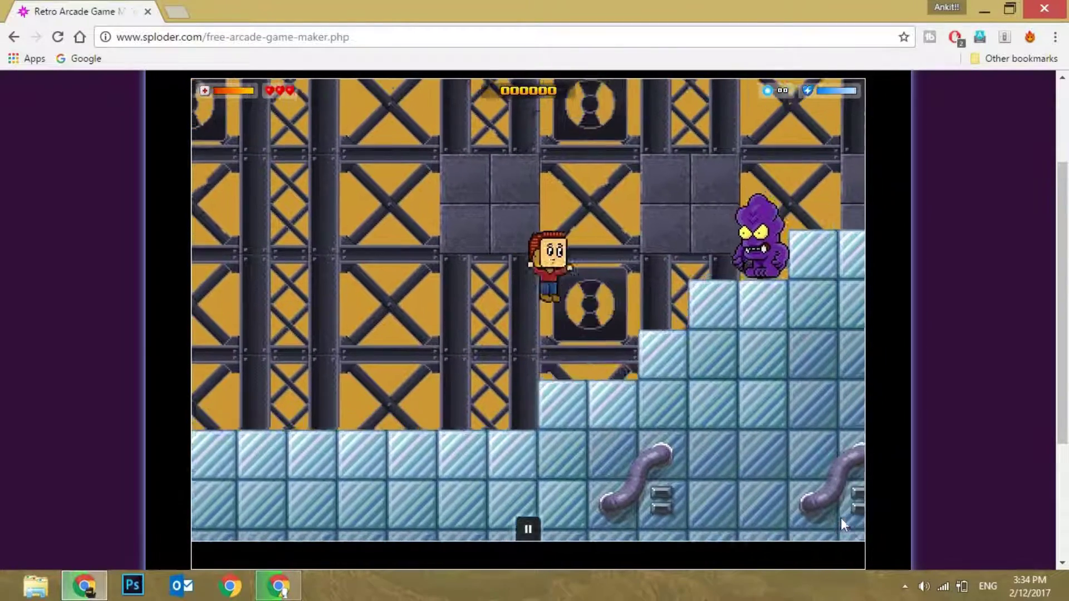
pyautogui.press('Up')
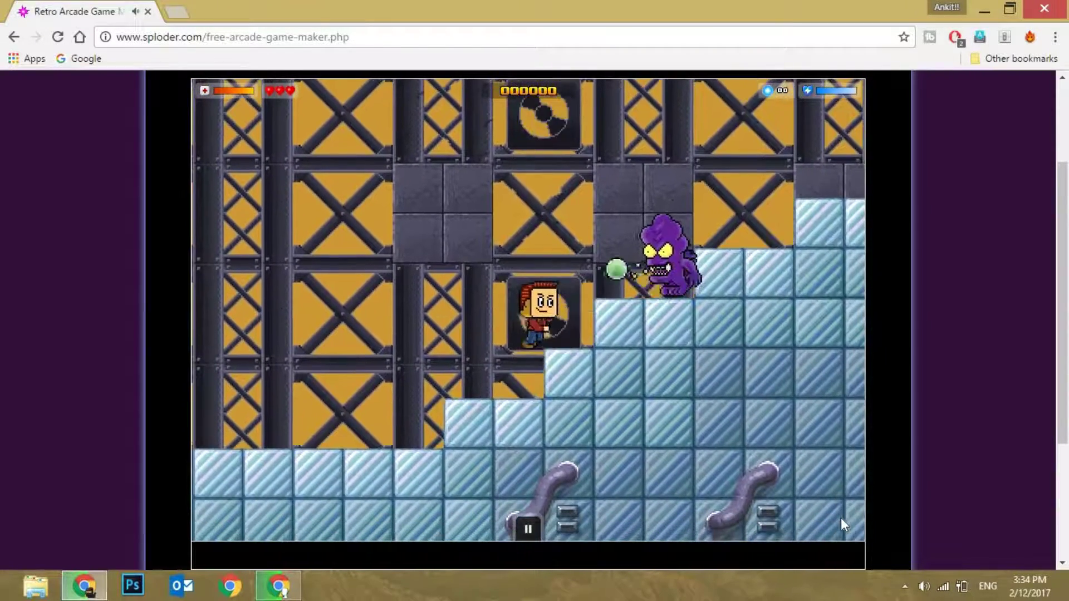
pyautogui.press('Up')
pyautogui.press('Right')
pyautogui.press('Up')
pyautogui.press('Right')
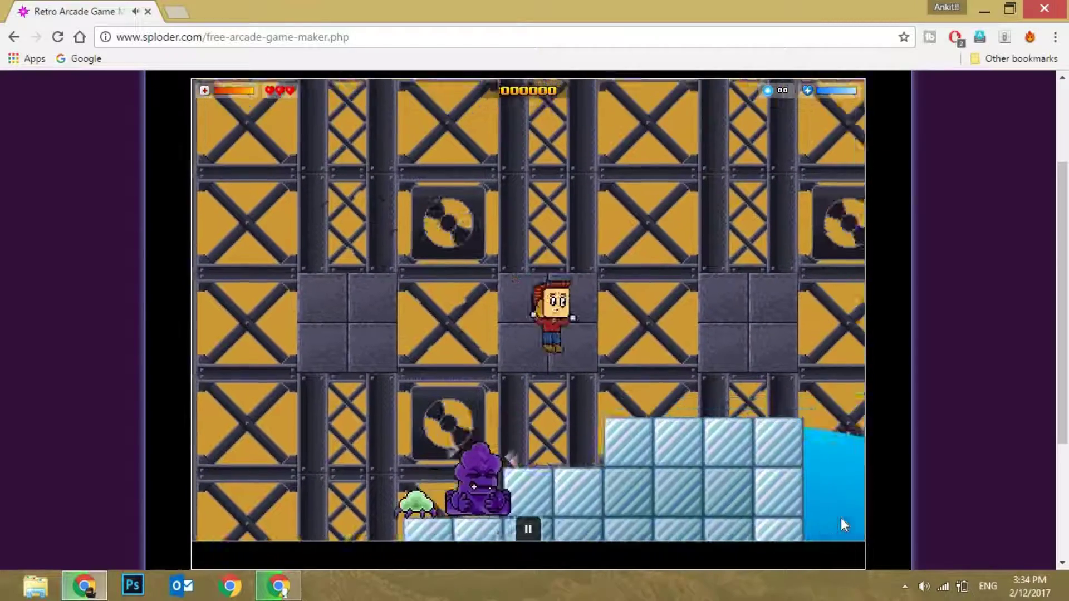
# Continue the play-test by jumping back toward the Alien and moving on up the plateau toward the liquid pool.
pyautogui.press('Up')
pyautogui.press('Left')
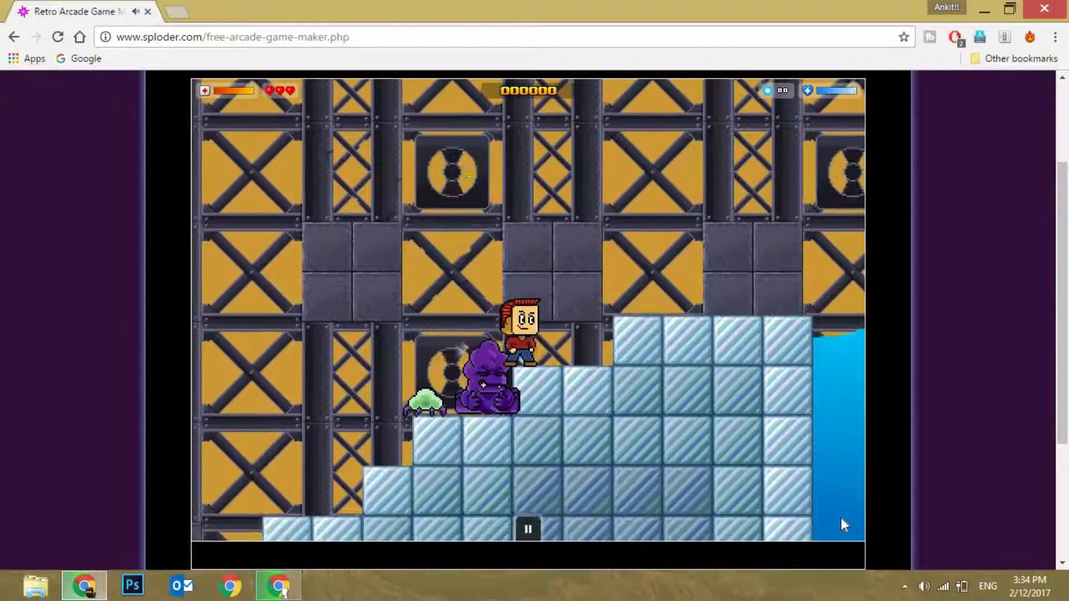
pyautogui.press('Up')
pyautogui.press('Up')
pyautogui.press('Right')
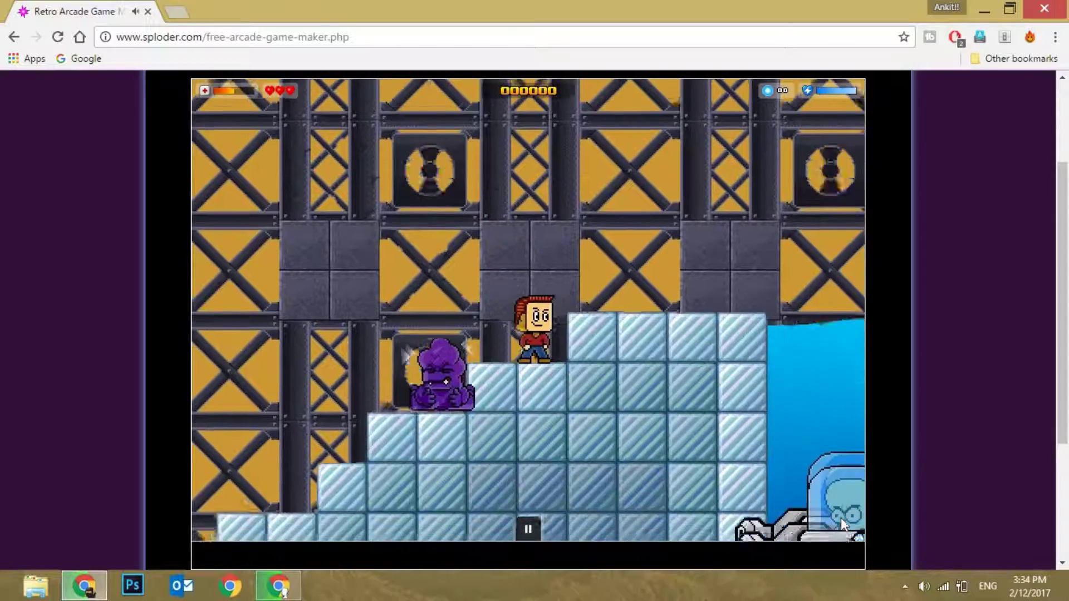
pyautogui.press('Up')
pyautogui.press('Right')
pyautogui.press('Up')
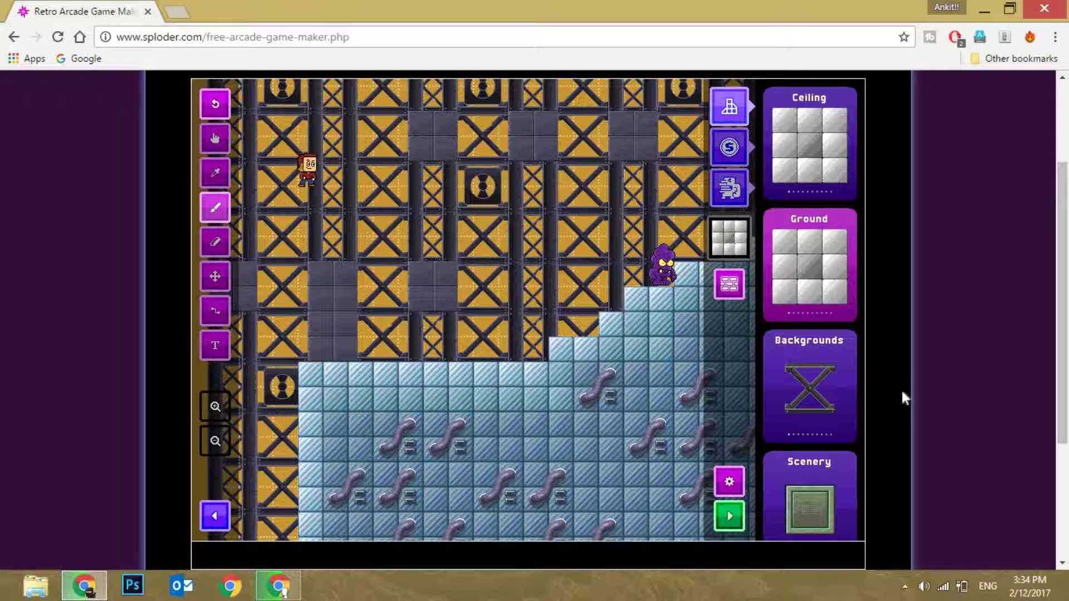
# Choose the Gary enemy and place it in the liquid pool among the row of Boss robots.
pyautogui.click(738, 177)
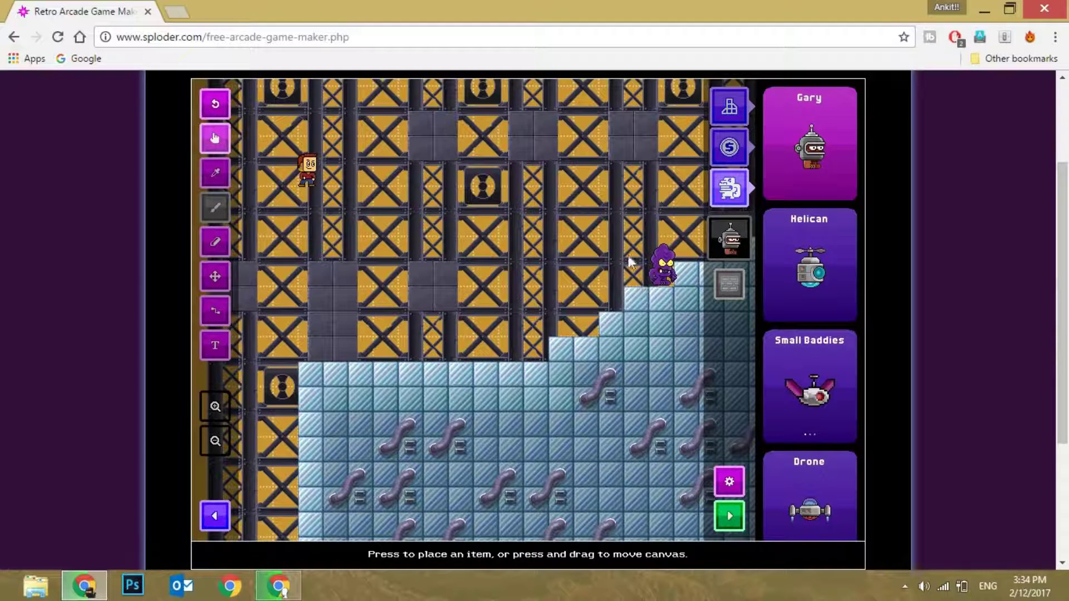
pyautogui.moveTo(625, 243); pyautogui.dragTo(376, 250)
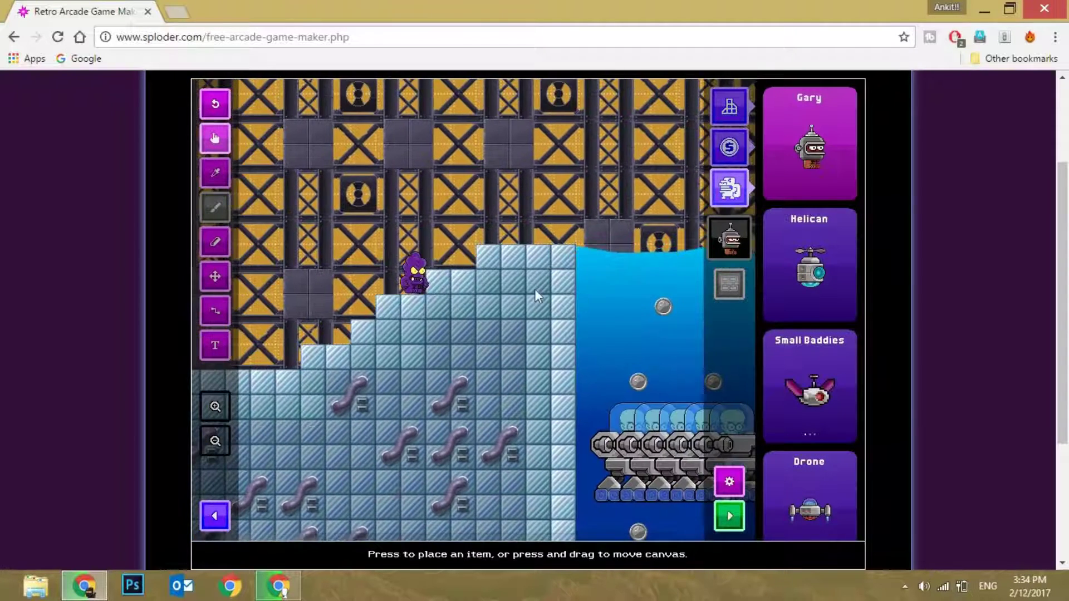
pyautogui.moveTo(574, 290); pyautogui.dragTo(373, 274)
pyautogui.rightClick(408, 422)
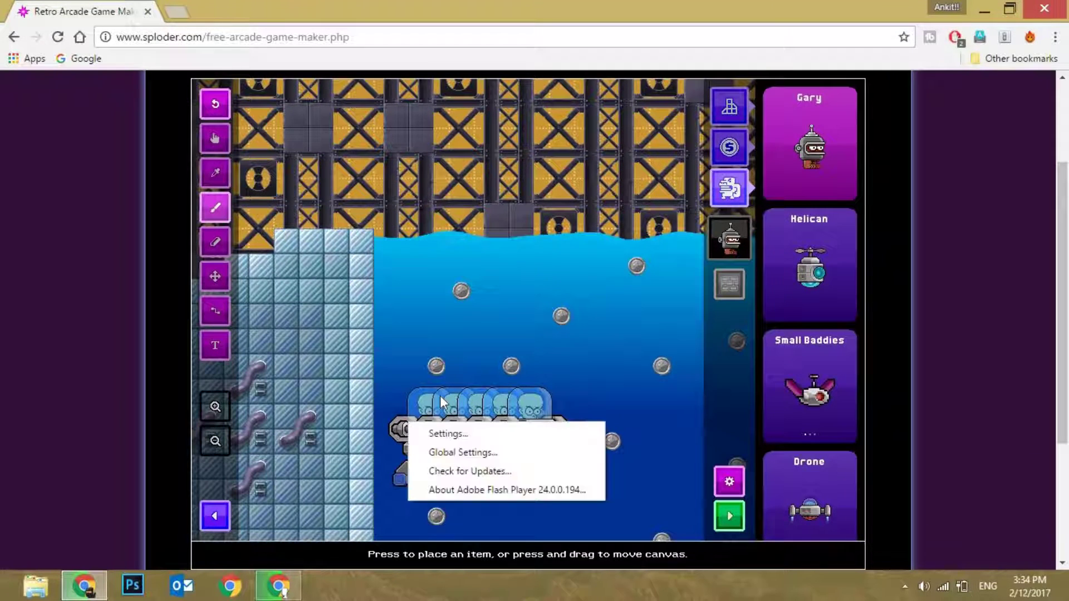
pyautogui.click(438, 397)
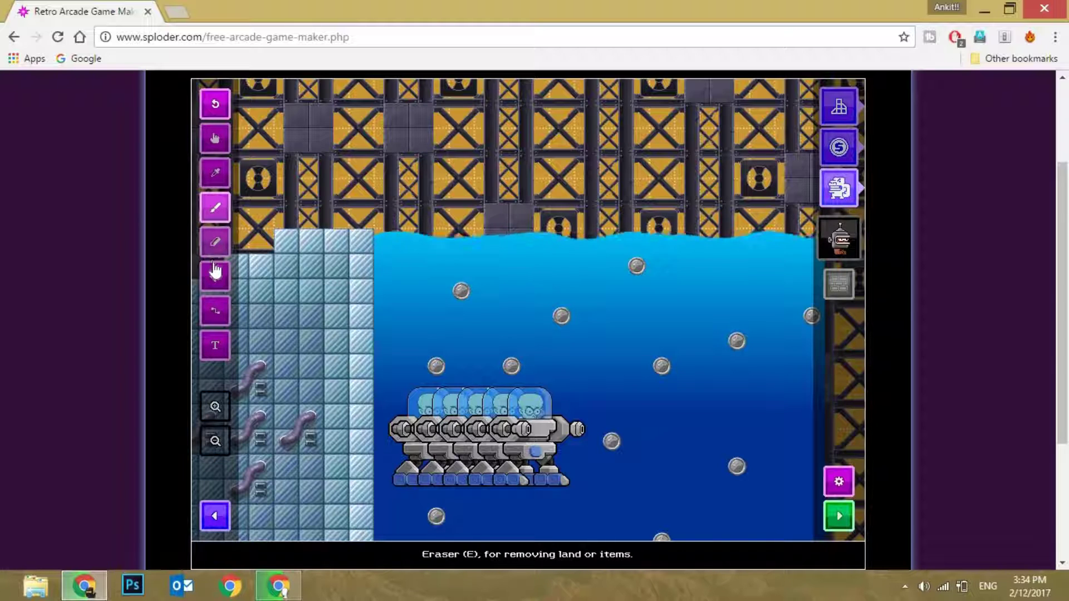
# Erase all five overlapping Boss robots from the liquid pool, leaving the Gary enemy in place.
pyautogui.click(215, 241)
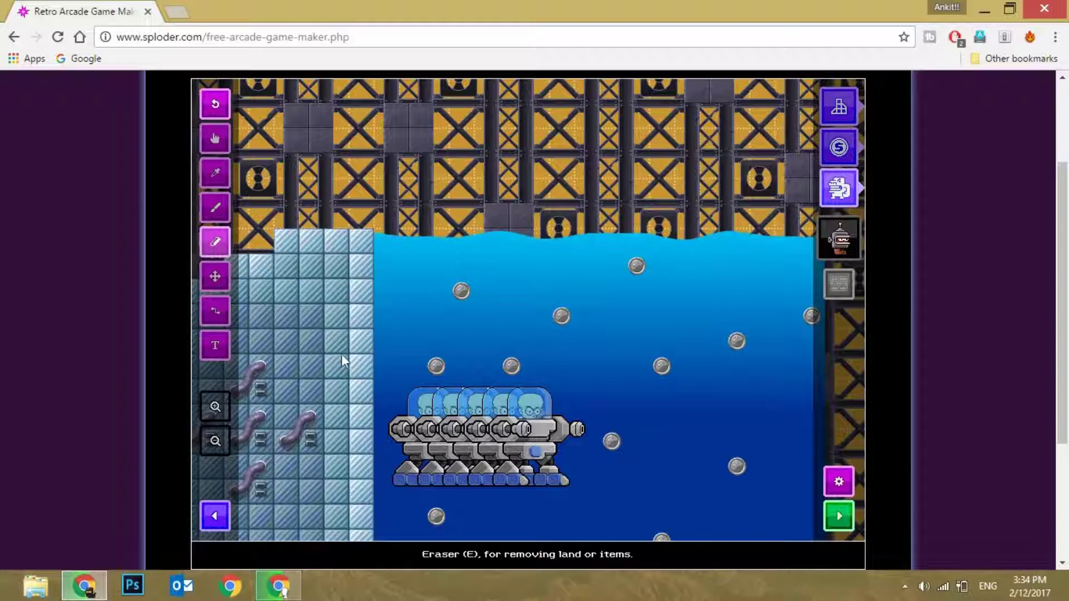
pyautogui.click(414, 435)
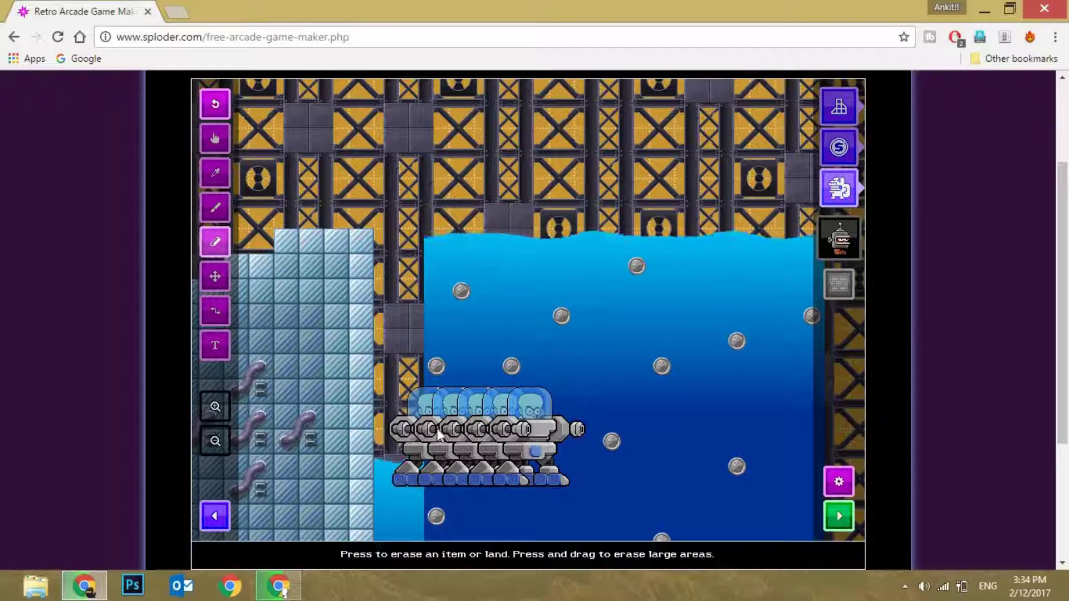
pyautogui.click(478, 426)
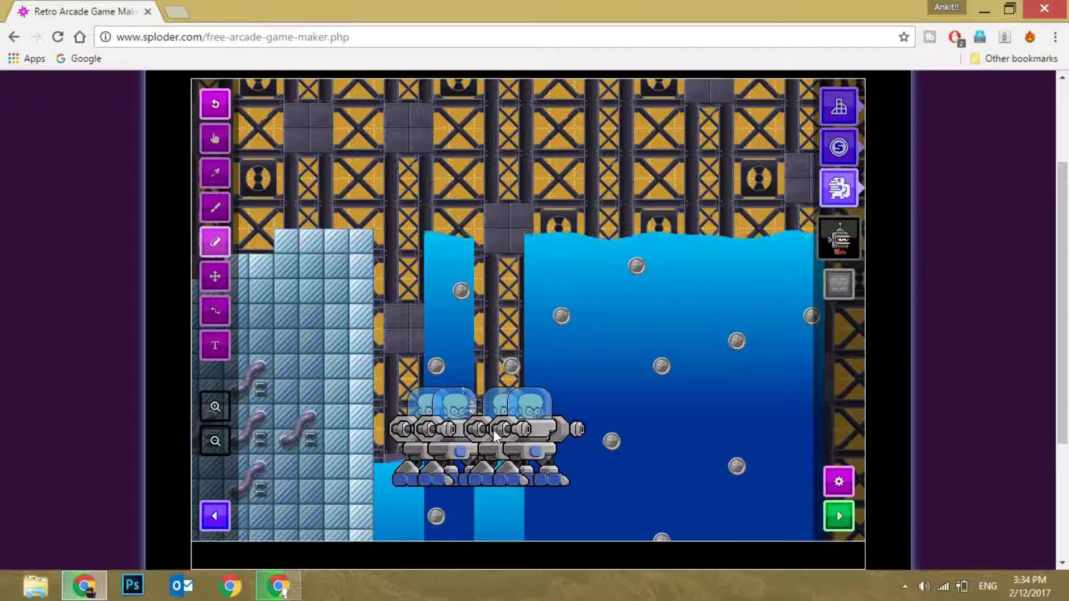
pyautogui.click(506, 430)
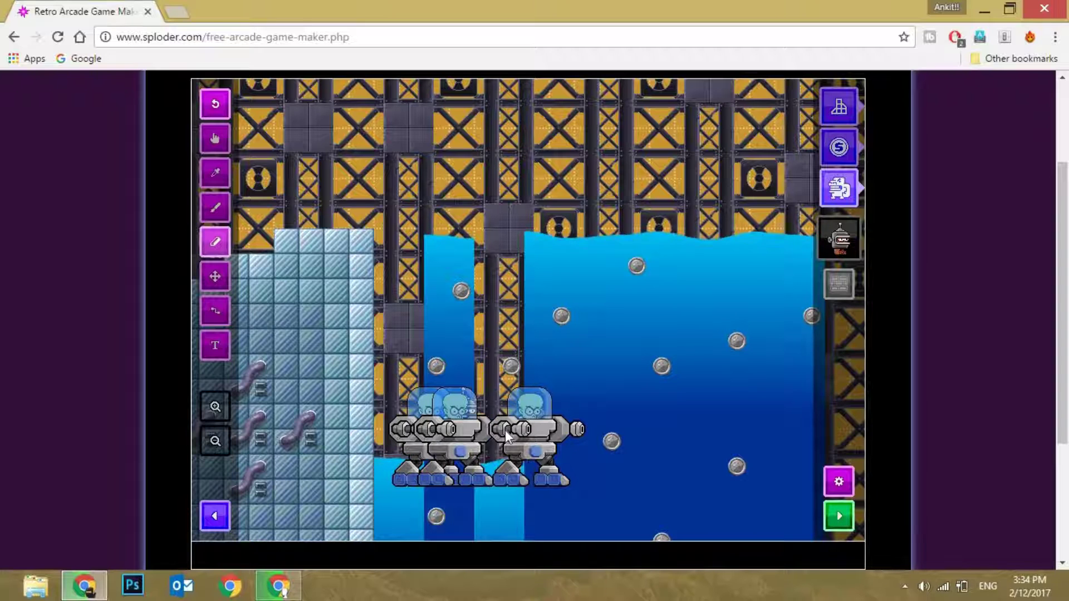
pyautogui.click(539, 429)
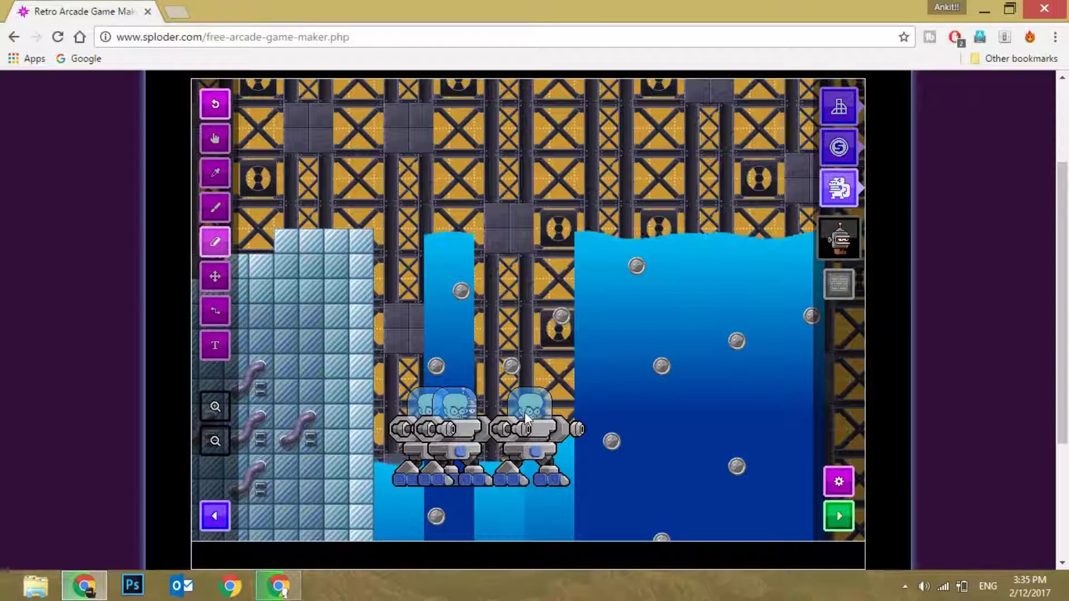
pyautogui.click(538, 442)
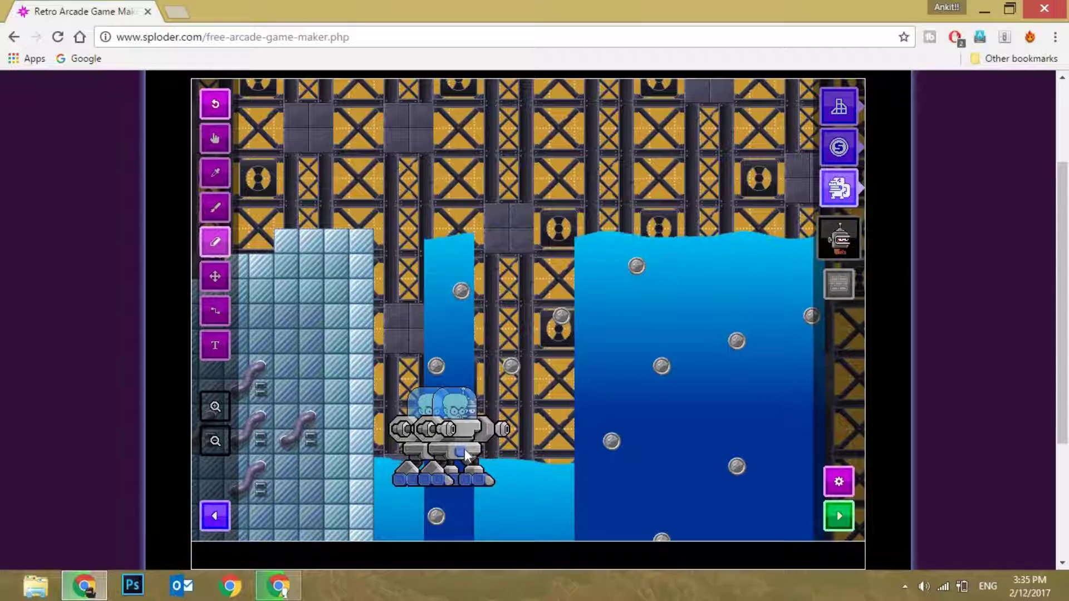
pyautogui.click(446, 433)
pyautogui.click(424, 434)
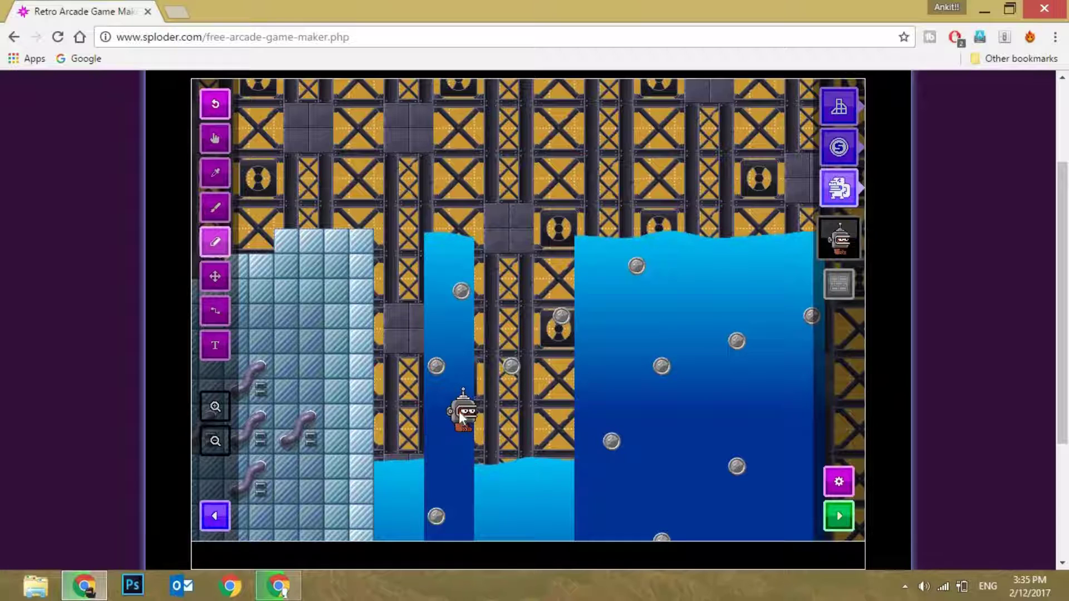
# Choose the blue Liquid and repaint the erased gaps in the pool beside the plateau wall.
pyautogui.click(842, 112)
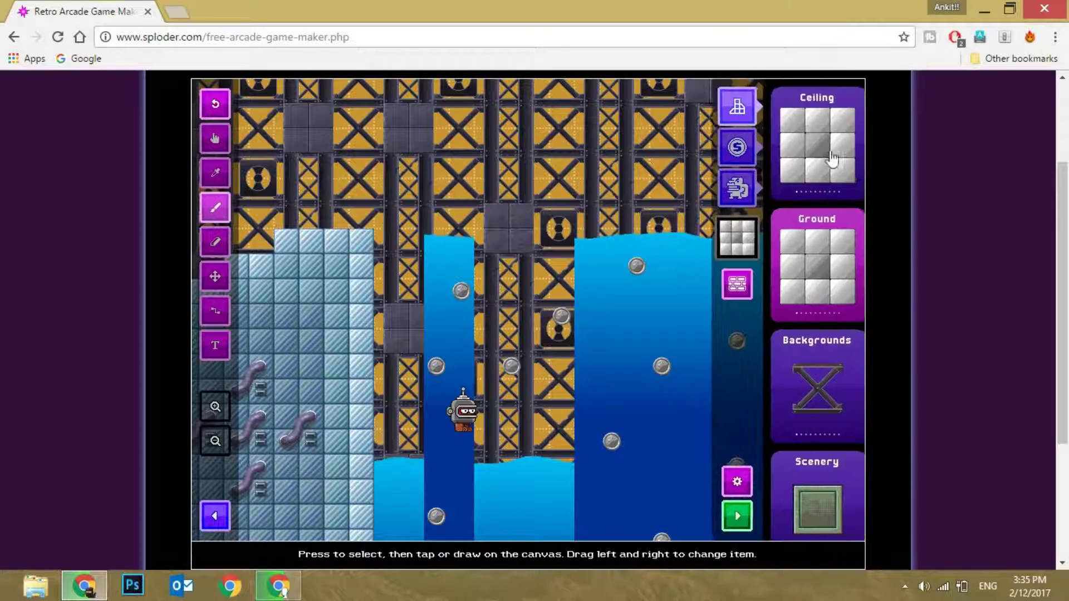
pyautogui.scroll(-3, 809, 394)
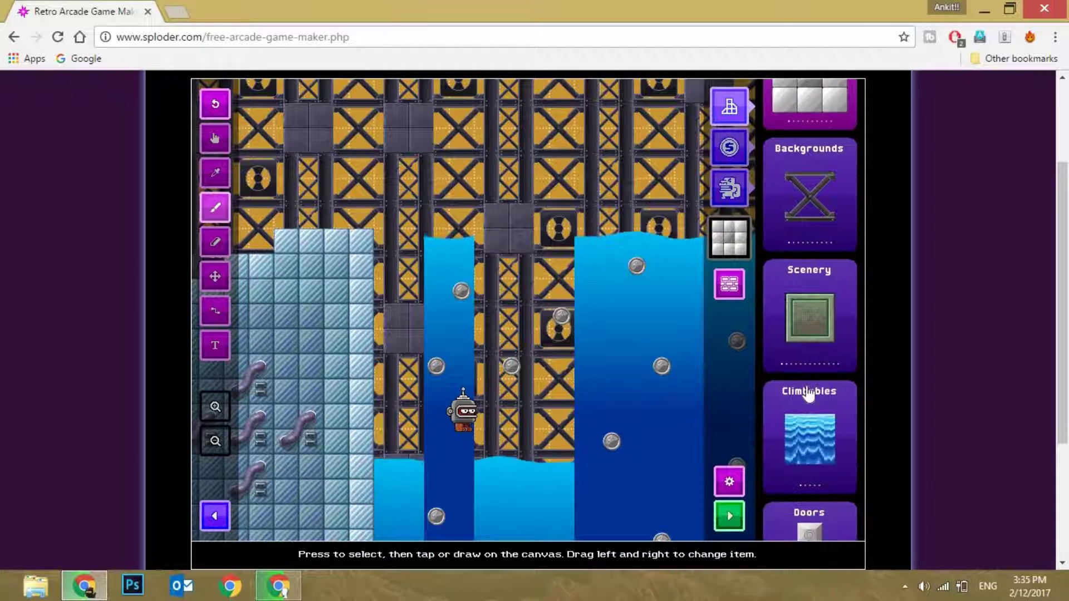
pyautogui.scroll(-3, 811, 392)
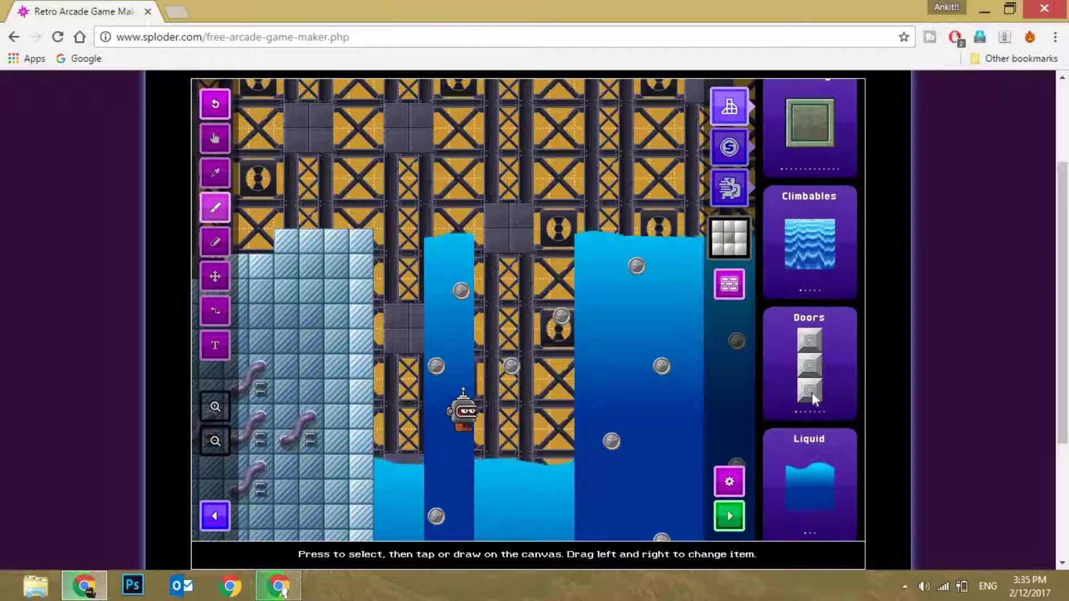
pyautogui.click(821, 462)
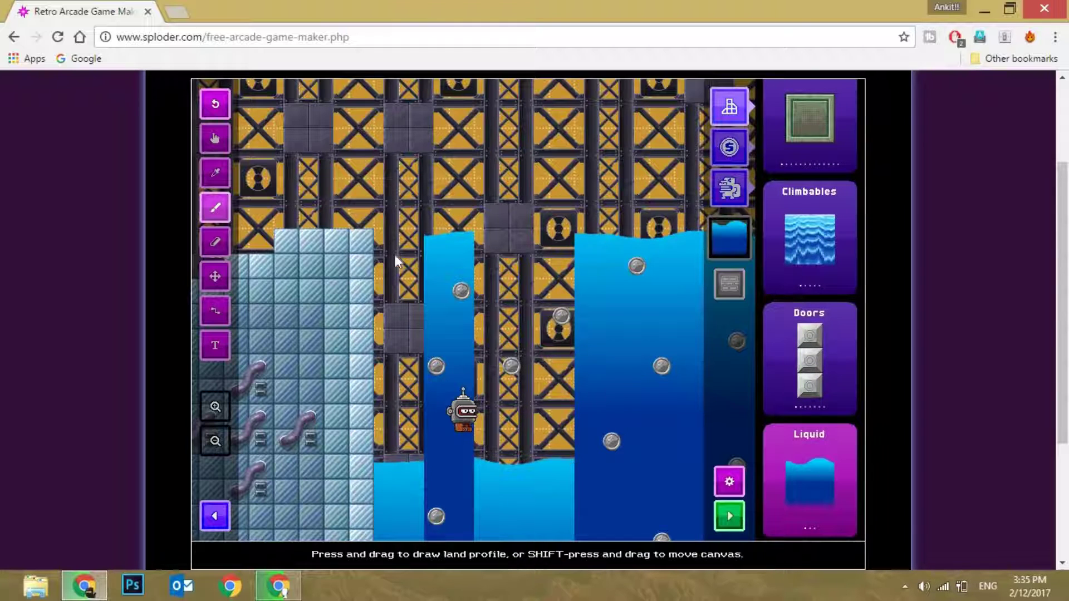
pyautogui.moveTo(385, 244)
pyautogui.mouseDown()
pyautogui.moveTo(536, 243)
pyautogui.moveTo(512, 350)
pyautogui.mouseUp()
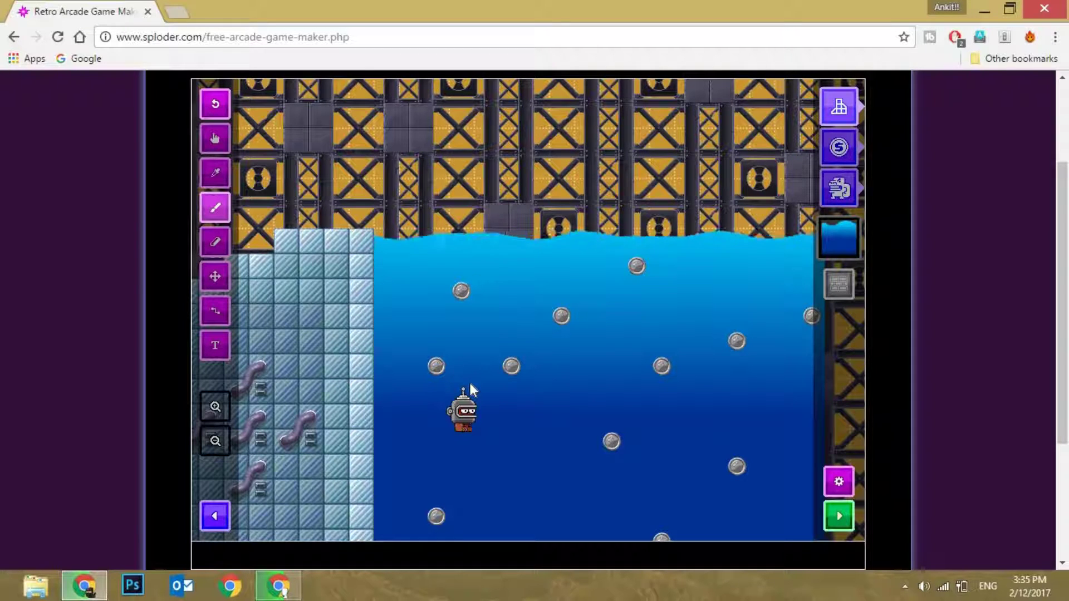
# Play-test the stage, jumping the character up the steps over the Alien and across the plateau into the liquid pool.
pyautogui.click(822, 506)
pyautogui.press('Right')
pyautogui.press('Up')
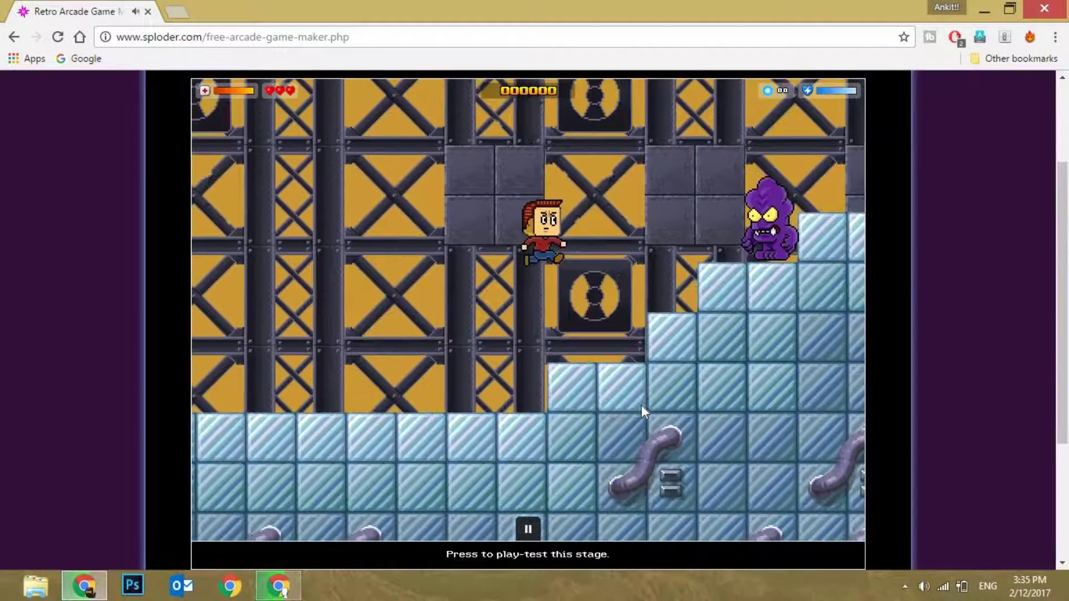
pyautogui.press('Up')
pyautogui.press('Right')
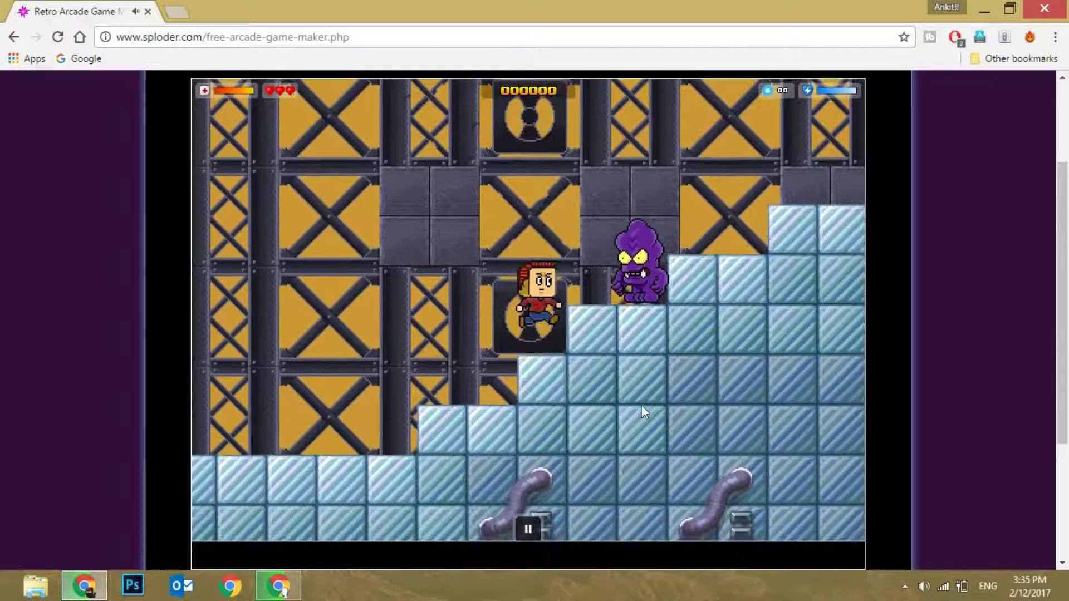
pyautogui.press('Up')
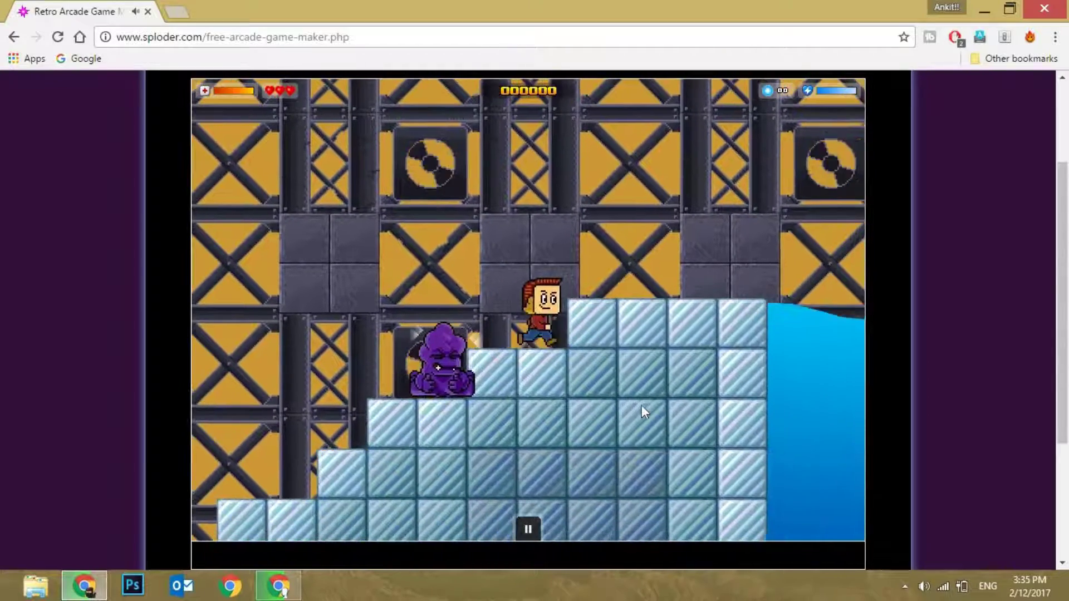
pyautogui.press('Up')
pyautogui.press('Right')
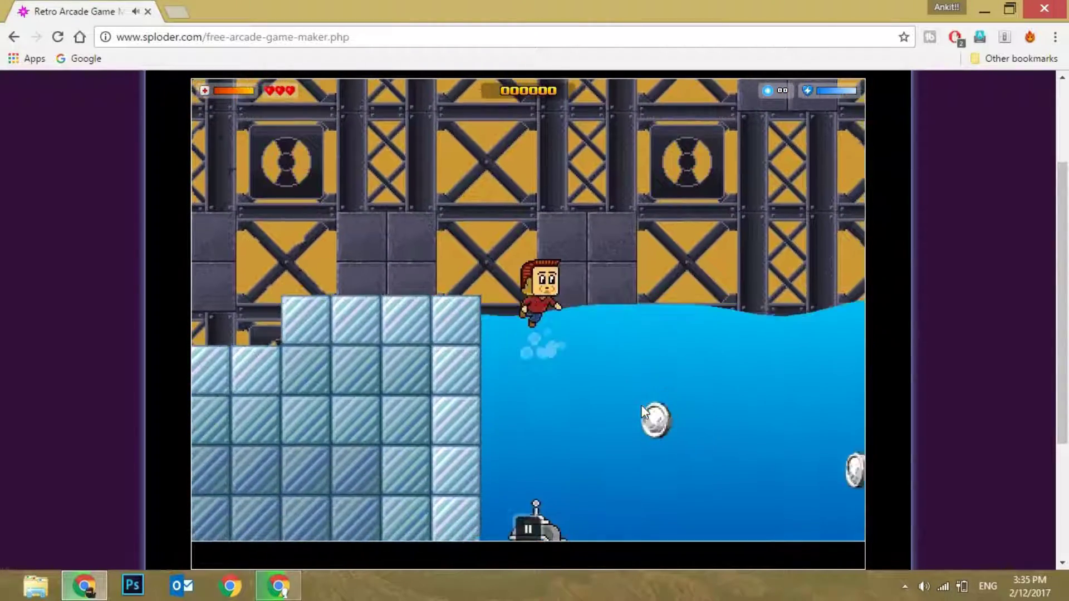
# Swim the character past Gary and away from the plateau wall, collecting the coins in the upper part of the pool.
pyautogui.press('Right')
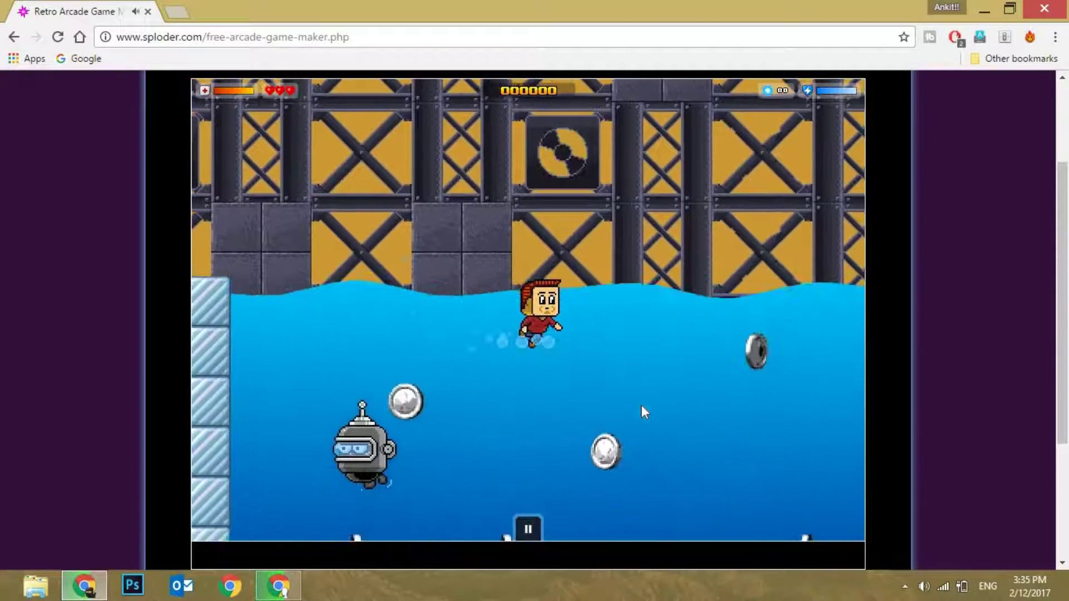
pyautogui.press('Right')
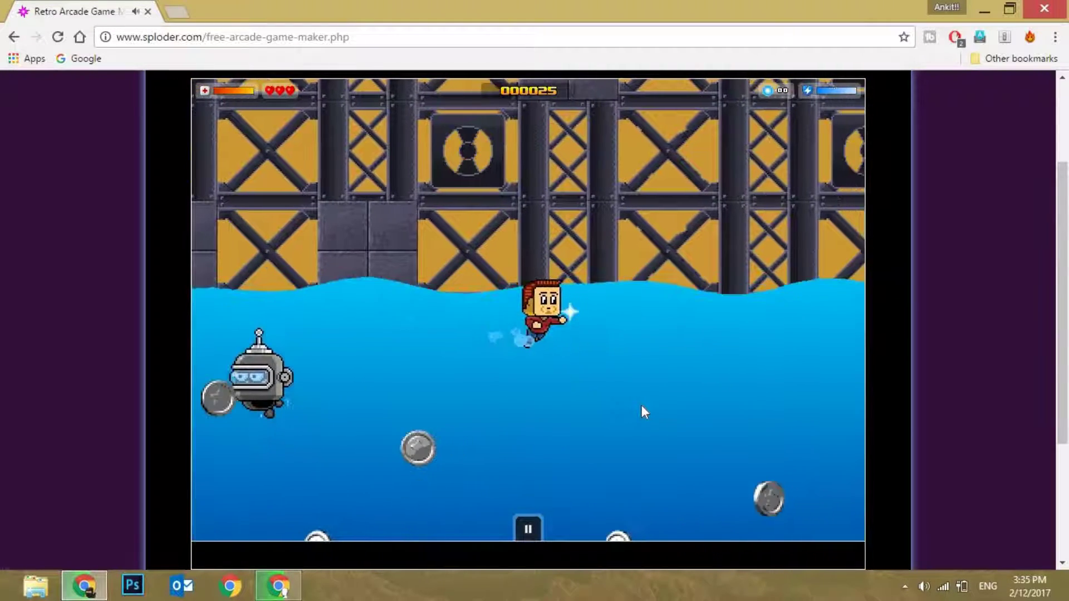
pyautogui.press('Right')
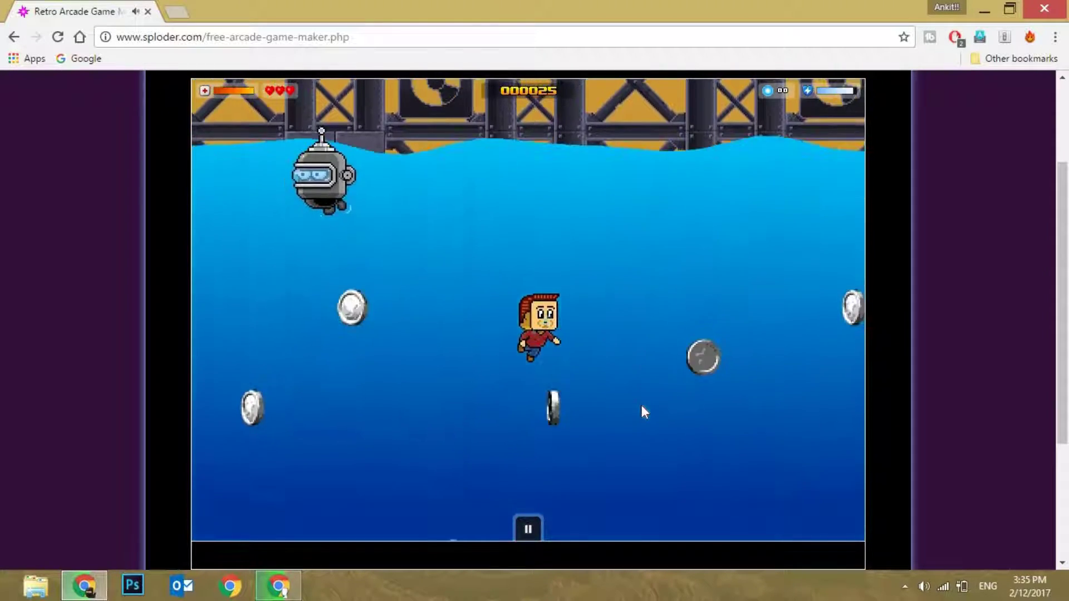
pyautogui.press('Right')
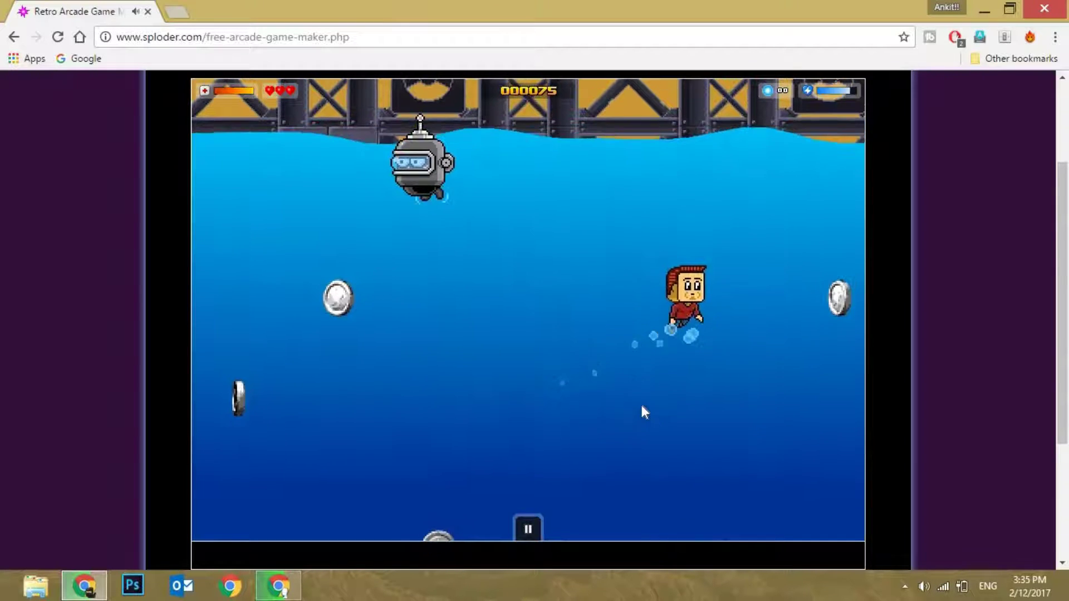
pyautogui.press('Left')
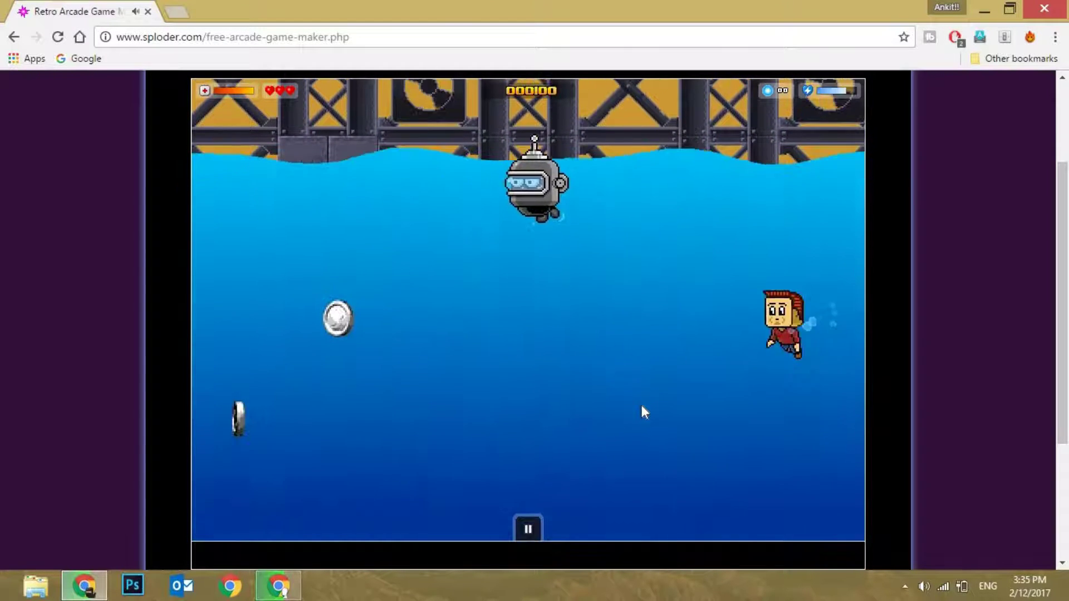
# Dive the character deeper into the pool and collect the coins in the dark lower water.
pyautogui.press('Down')
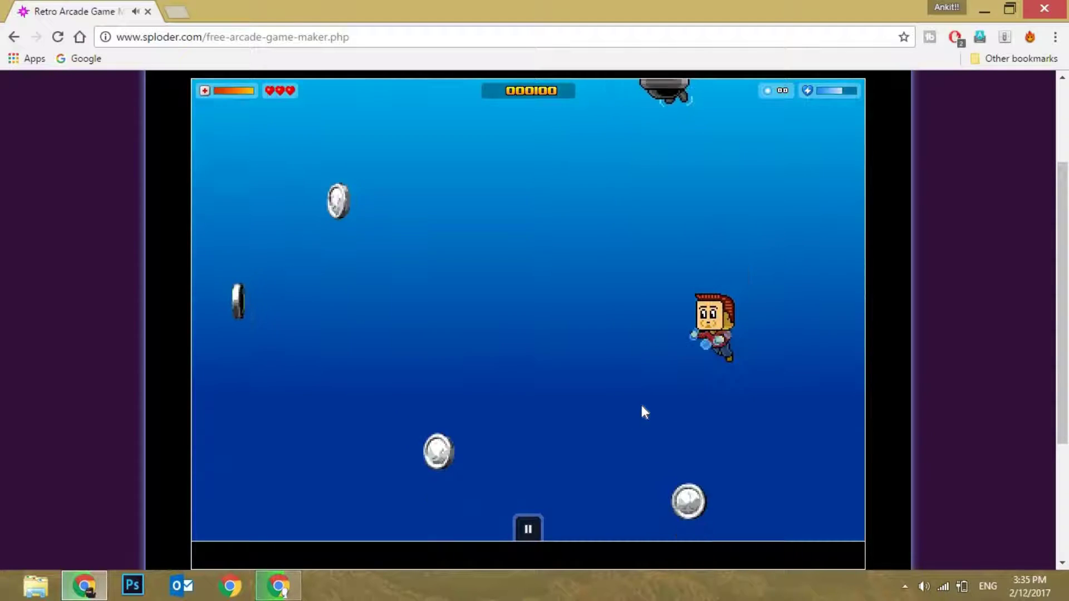
pyautogui.press('Left')
pyautogui.press('Up')
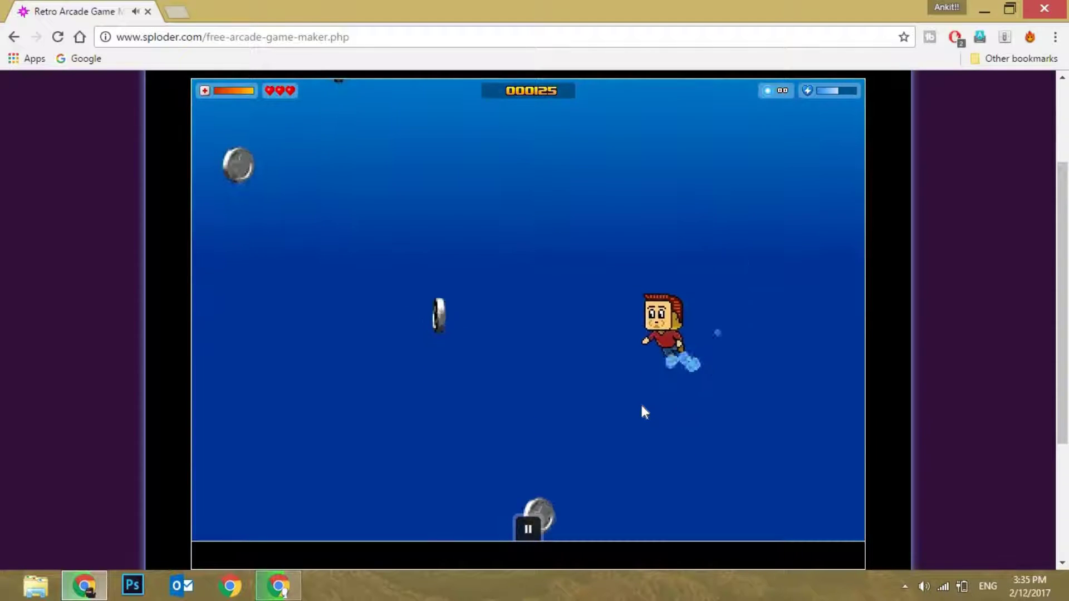
pyautogui.press('Right')
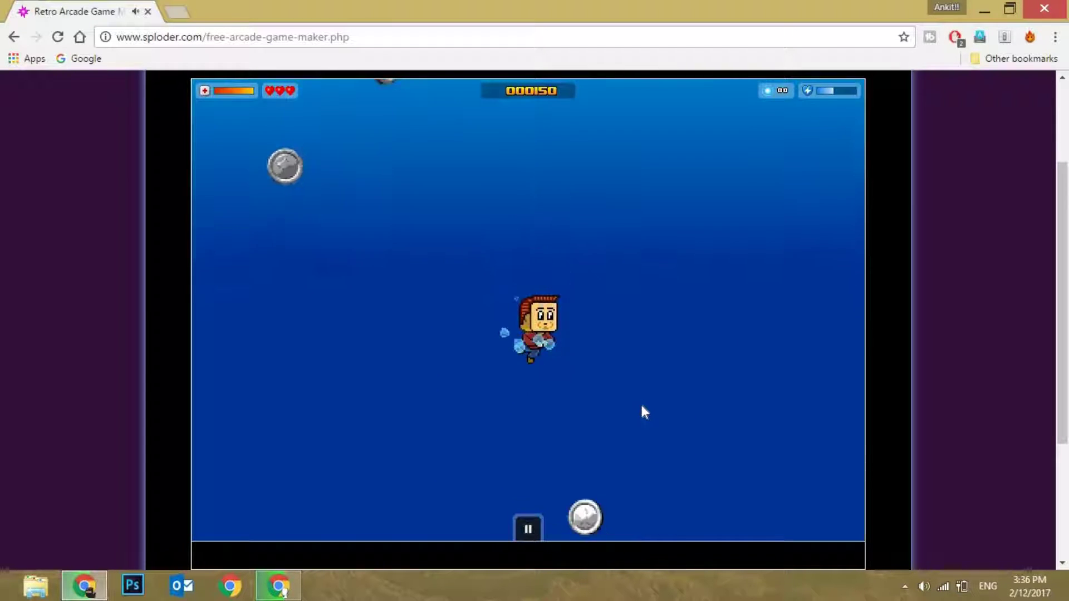
pyautogui.press('Right')
pyautogui.press('Down')
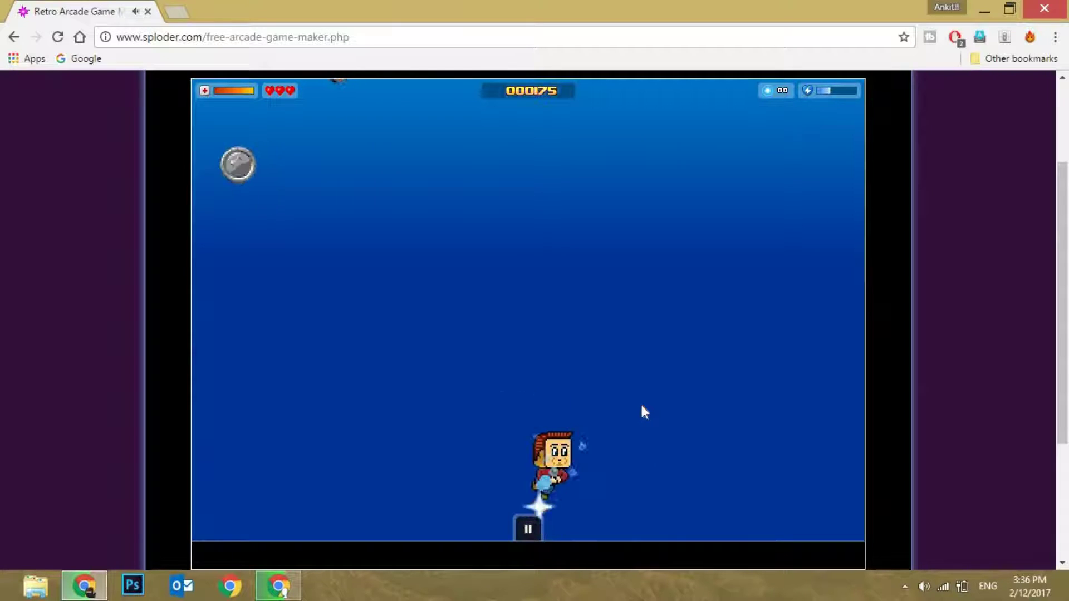
# Swim the character back toward the plateau wall, collecting the coins near it.
pyautogui.press('Left')
pyautogui.press('Up')
pyautogui.press('Up')
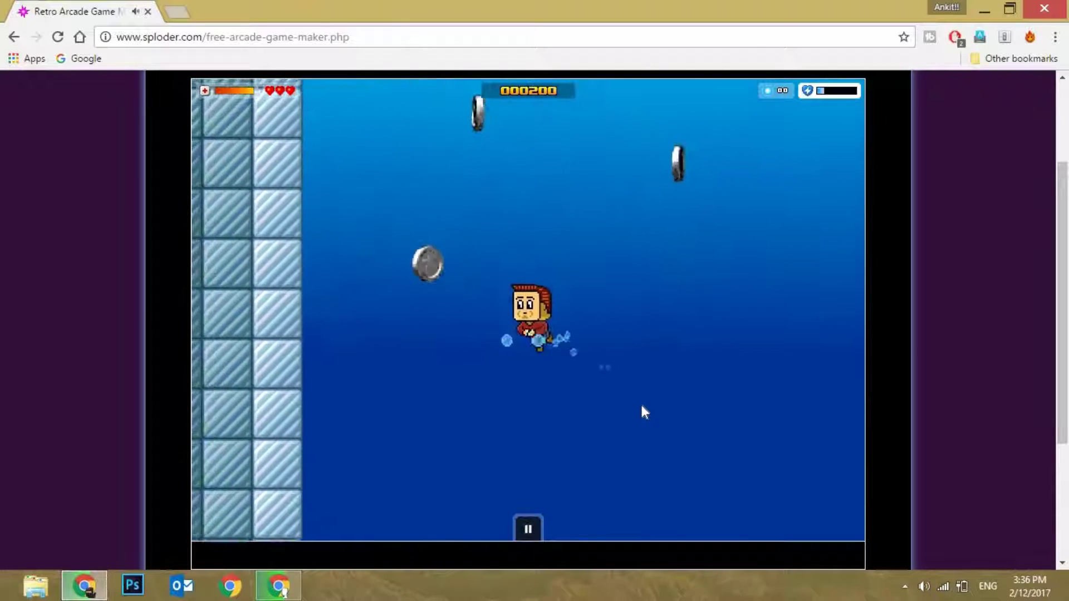
pyautogui.press('Left')
pyautogui.press('Left')
pyautogui.press('Left')
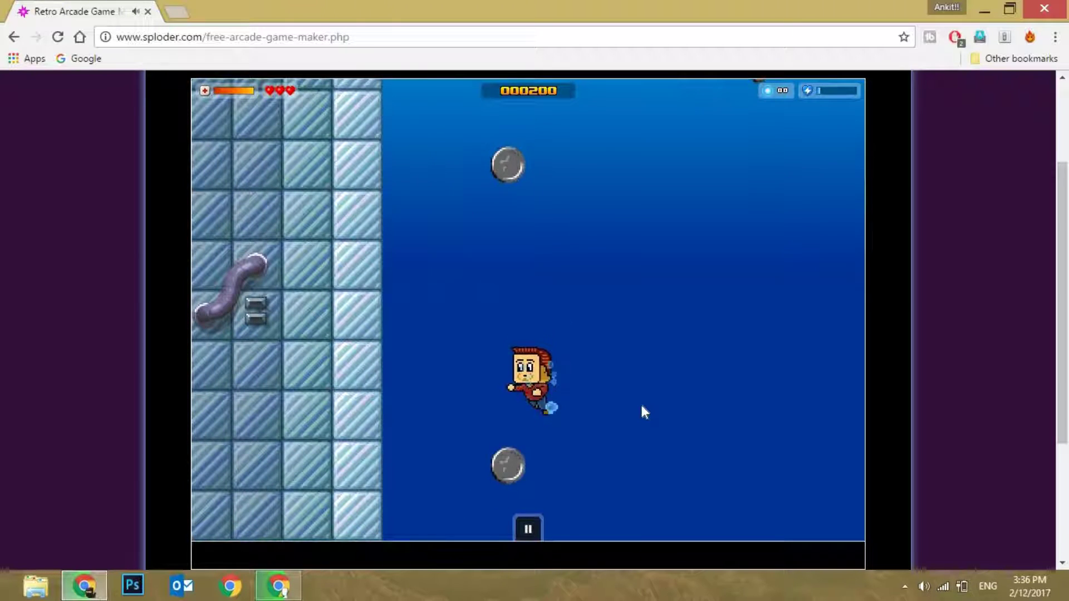
# Swim the character up beside the wall through the coins to Gary, and move away from him along the surface.
pyautogui.press('Up')
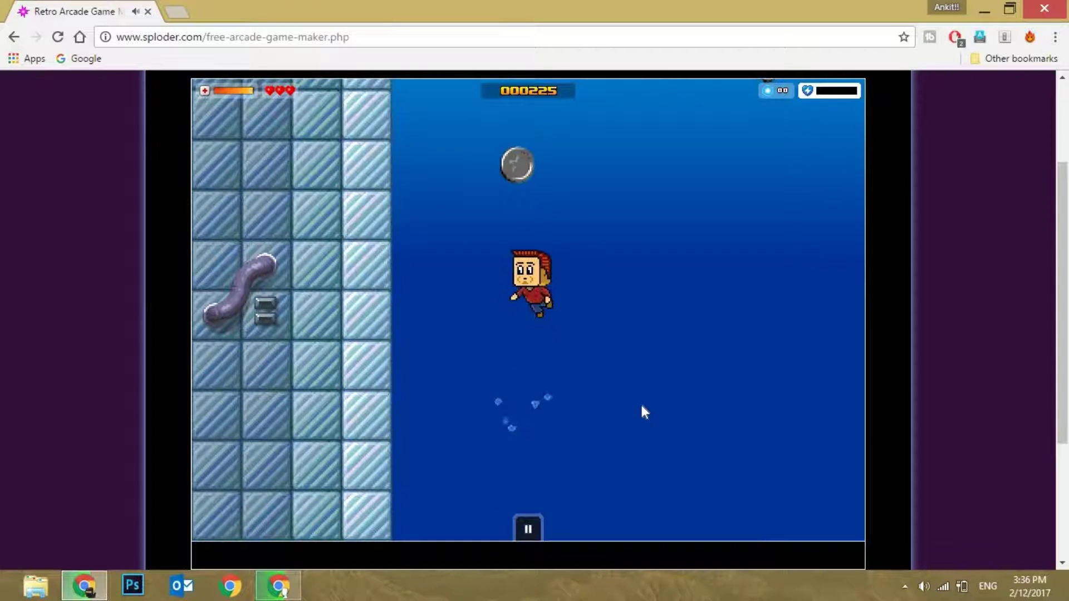
pyautogui.press('Up')
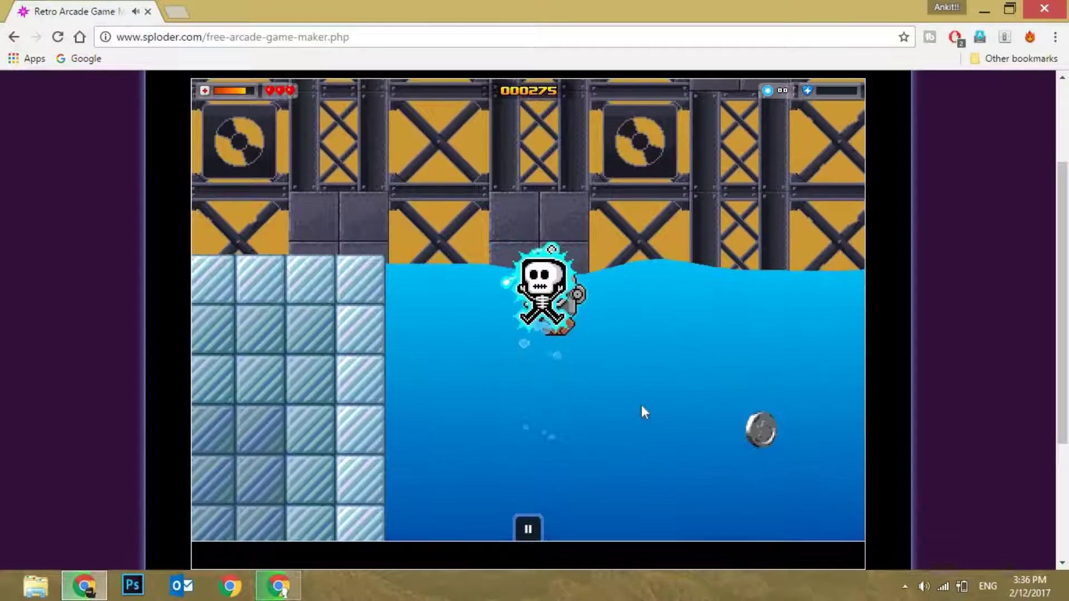
pyautogui.press('Right')
pyautogui.press('Right')
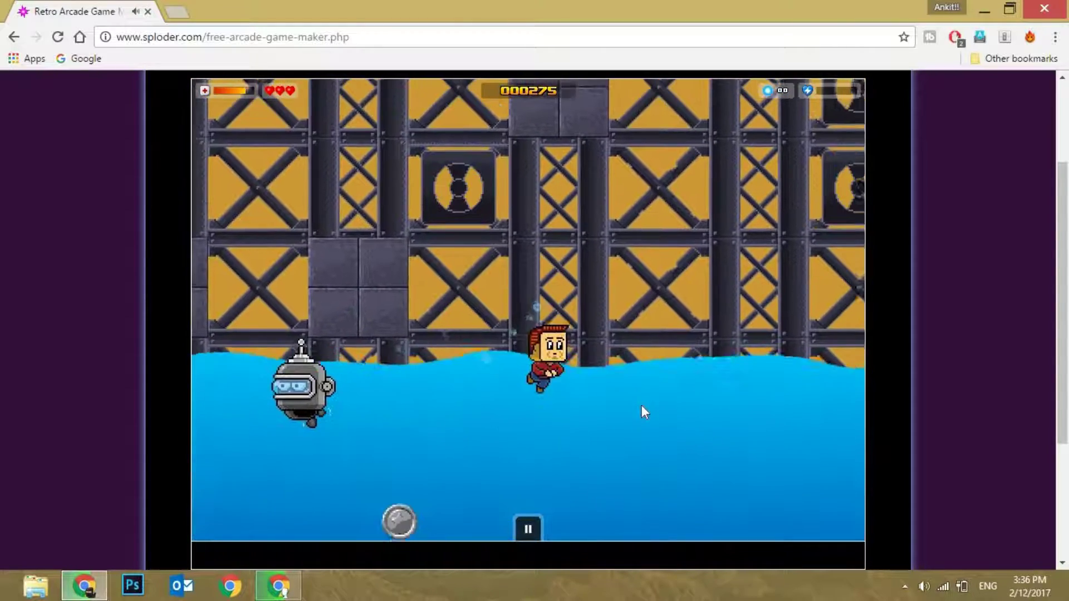
pyautogui.press('Right')
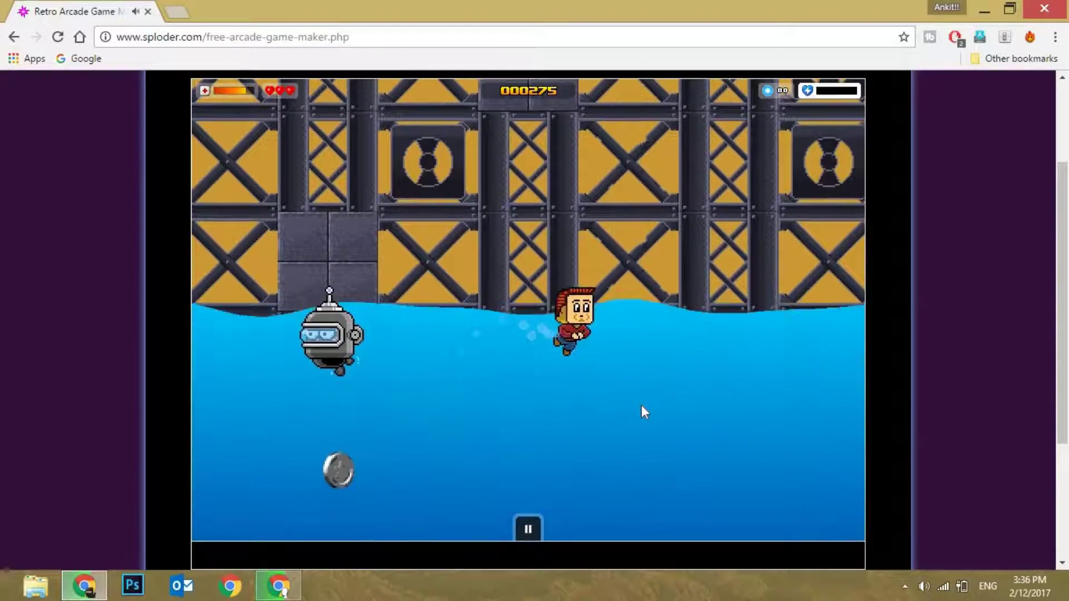
# Swim the character below Gary to collect the remaining silver coin under the surface, and move away from Gary through the water.
pyautogui.press('Down')
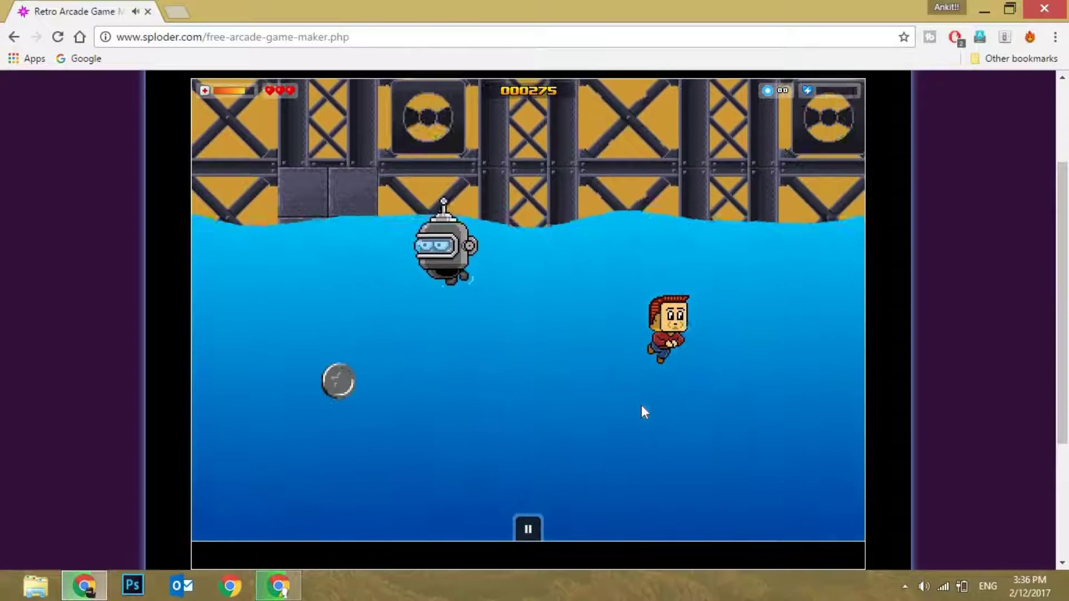
pyautogui.press('Left')
pyautogui.press('Left')
pyautogui.press('Up')
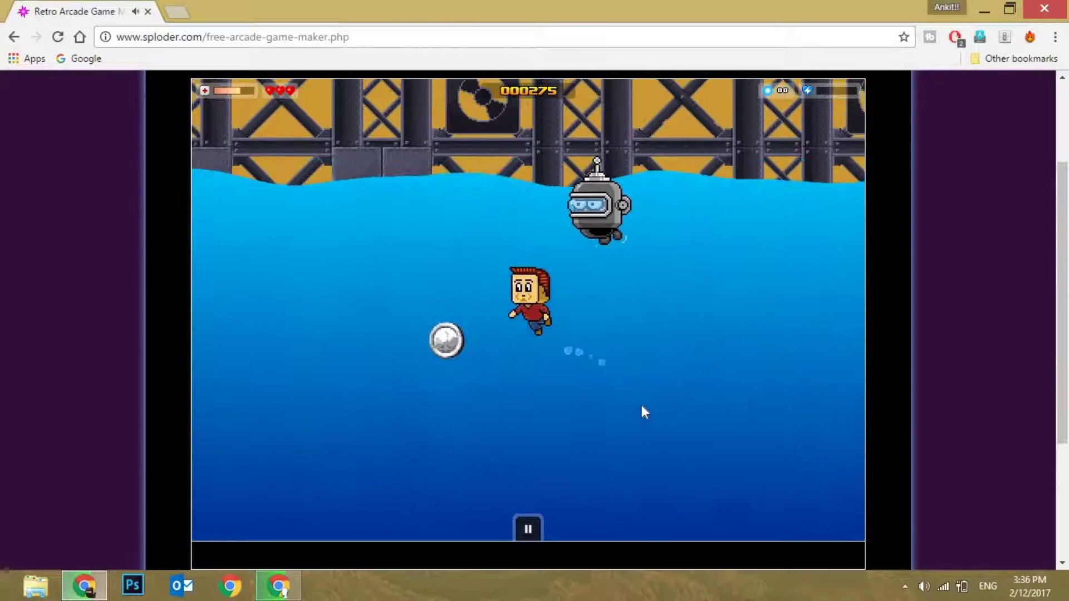
pyautogui.press('Right')
pyautogui.press('Up')
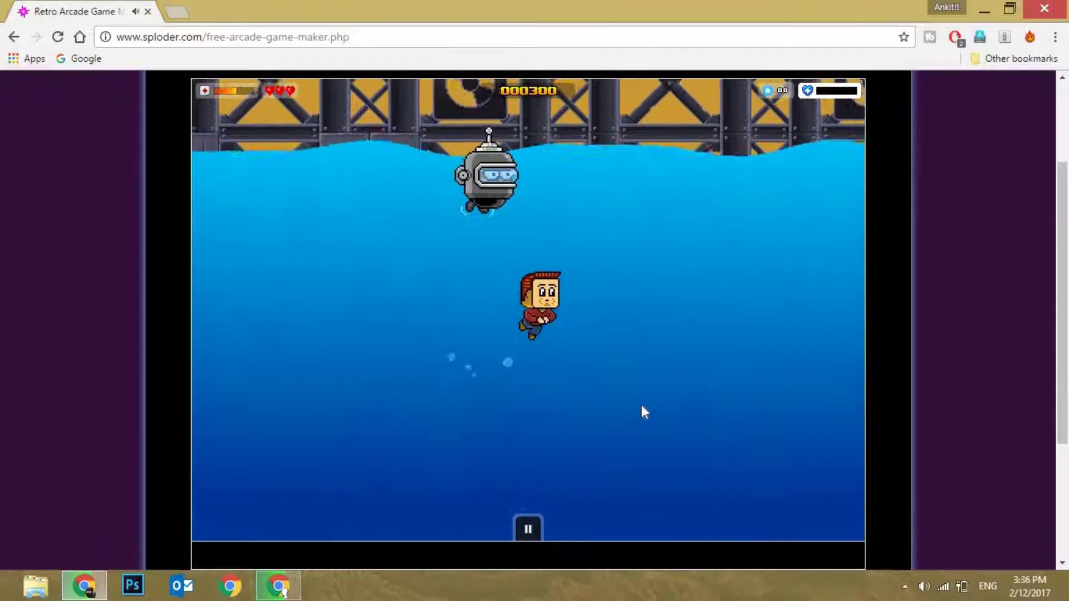
pyautogui.press('Right')
pyautogui.press('Up')
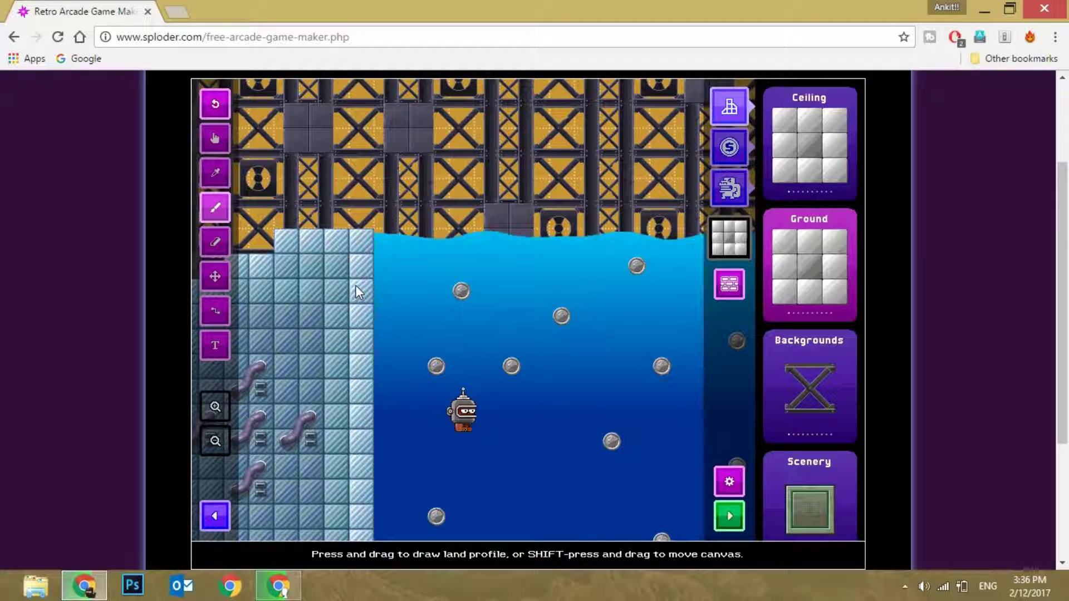
# Add the text "Current Monster in the Water. Be careful!" on top of the plateau just before the pool.
pyautogui.press('shift')
pyautogui.moveTo(372, 177); pyautogui.dragTo(466, 210)
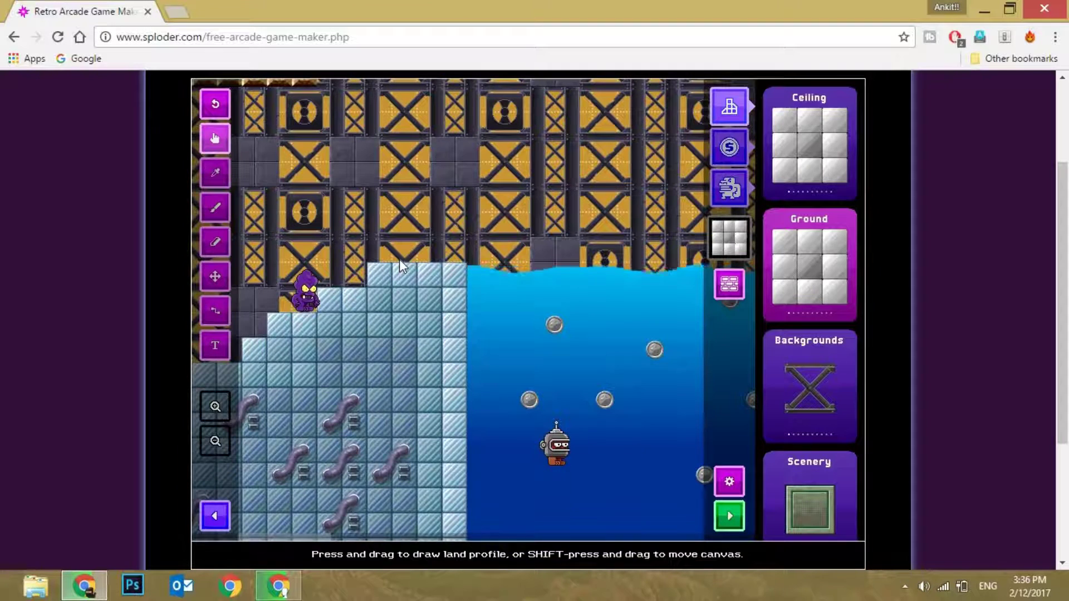
pyautogui.click(216, 344)
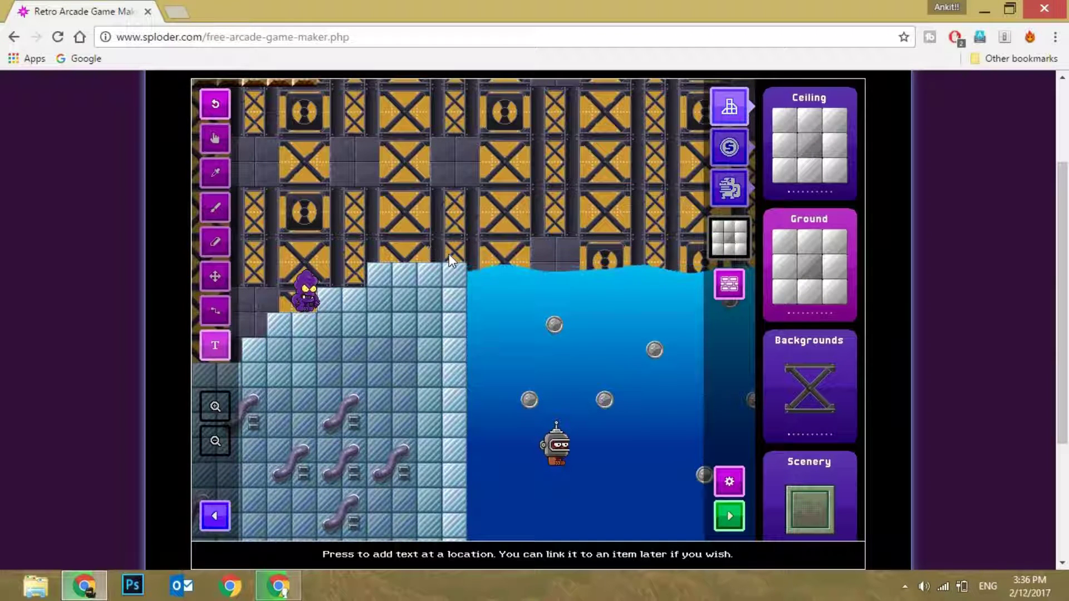
pyautogui.click(430, 255)
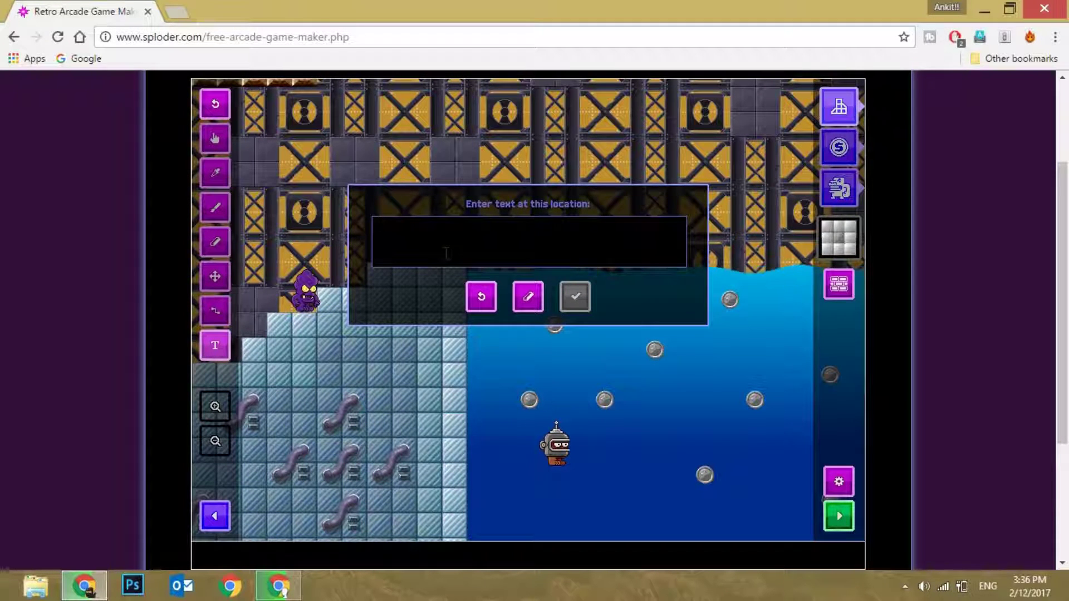
pyautogui.write('C')
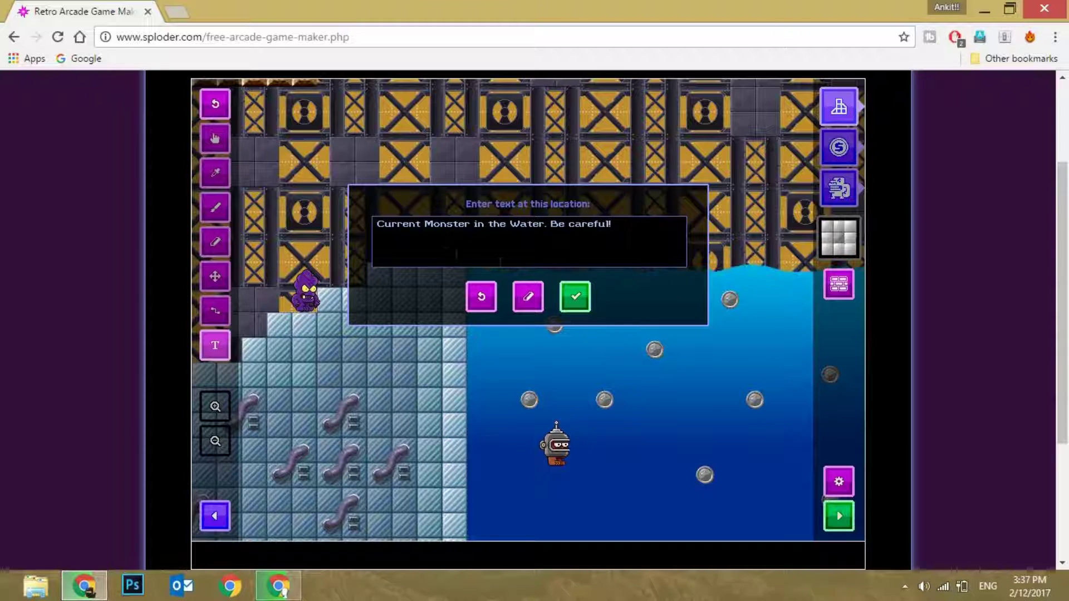
pyautogui.click(576, 306)
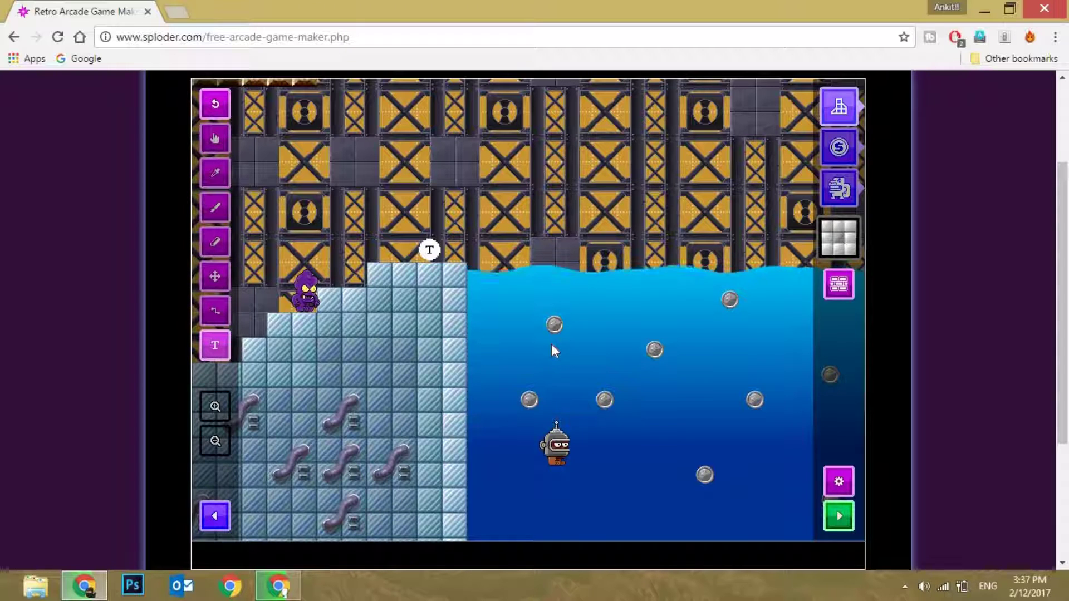
pyautogui.click(215, 276)
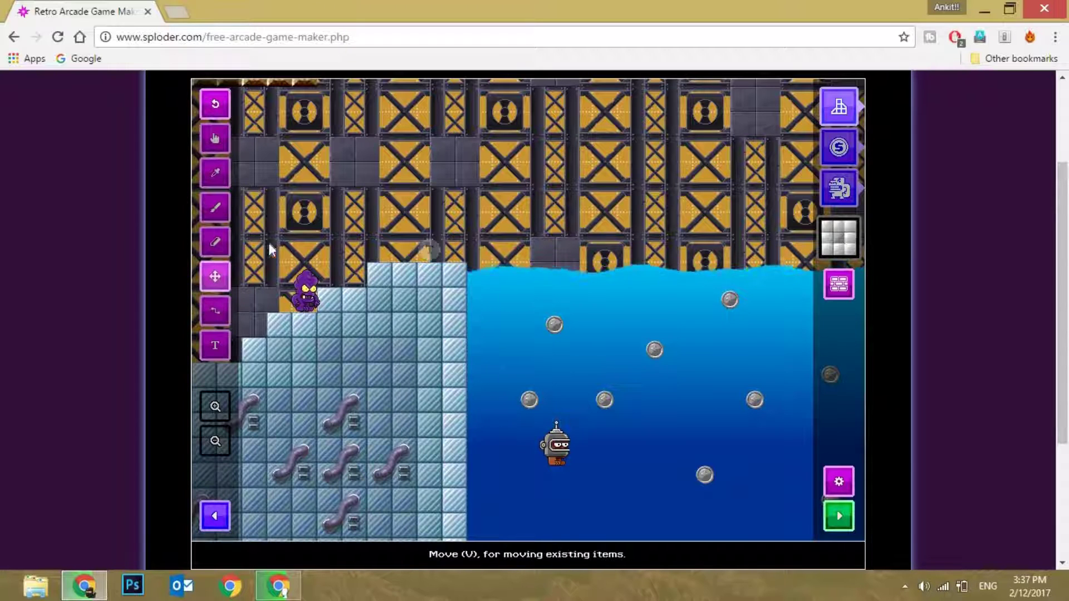
pyautogui.moveTo(325, 203); pyautogui.dragTo(492, 224)
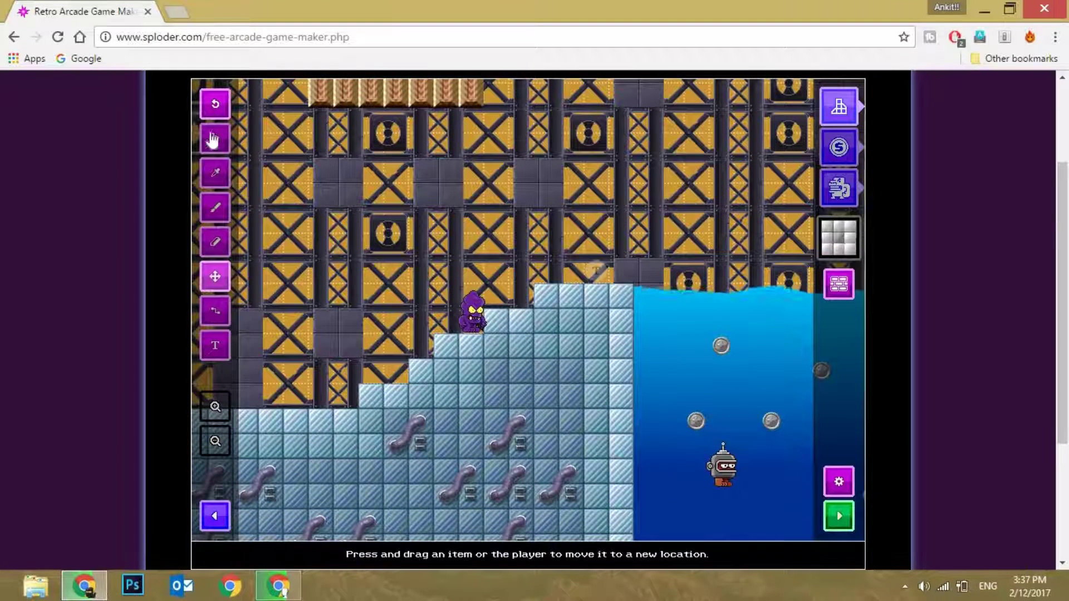
pyautogui.click(216, 211)
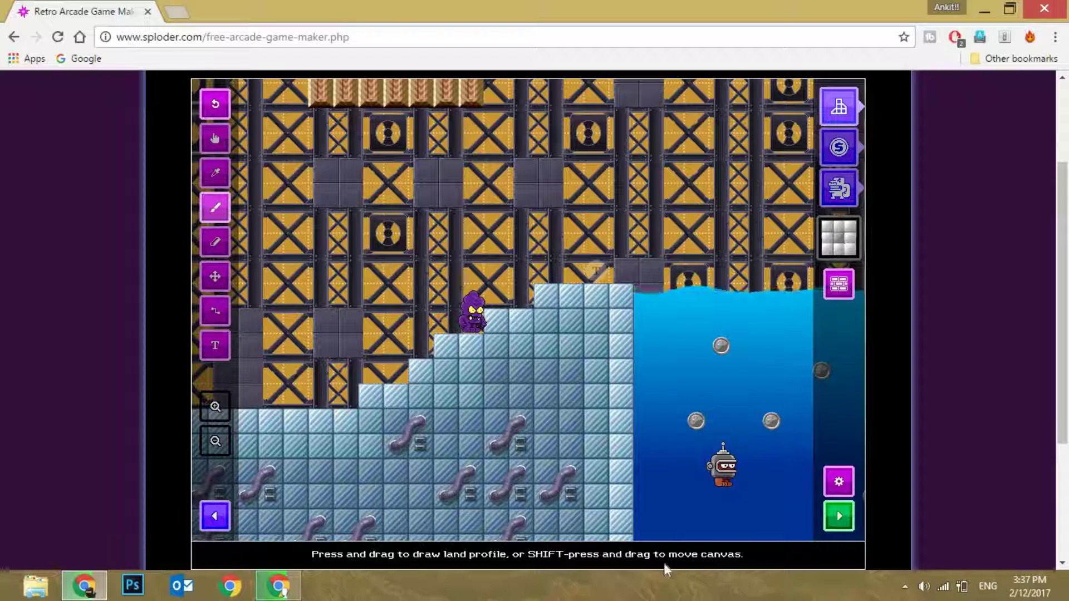
pyautogui.click(217, 345)
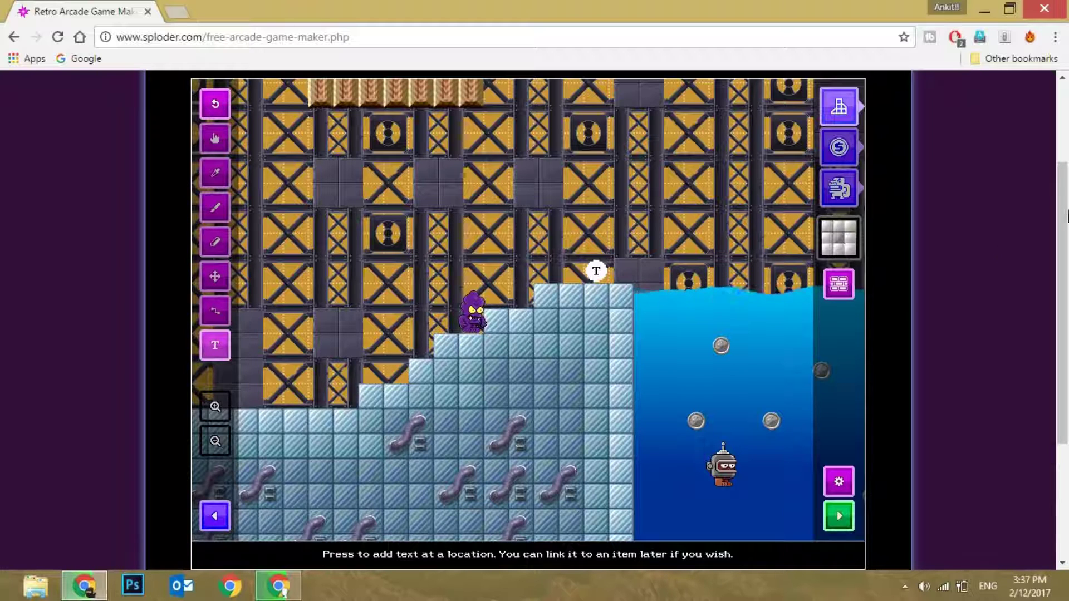
pyautogui.scroll(2, 1066, 218)
pyautogui.scroll(-3, 1067, 281)
pyautogui.scroll(-1, 1067, 281)
pyautogui.scroll(1, 1066, 281)
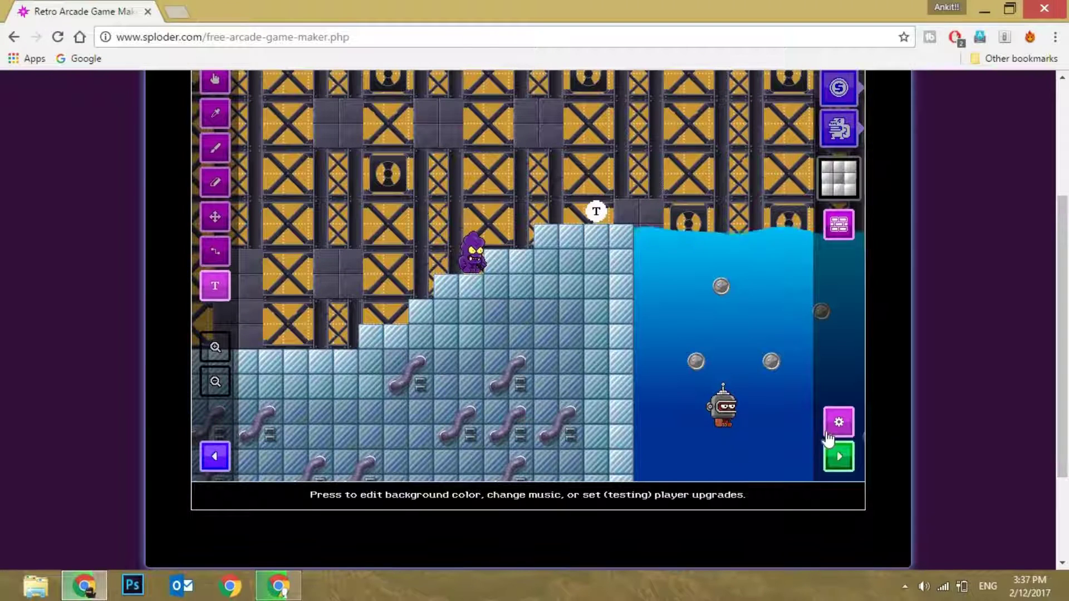
pyautogui.click(828, 435)
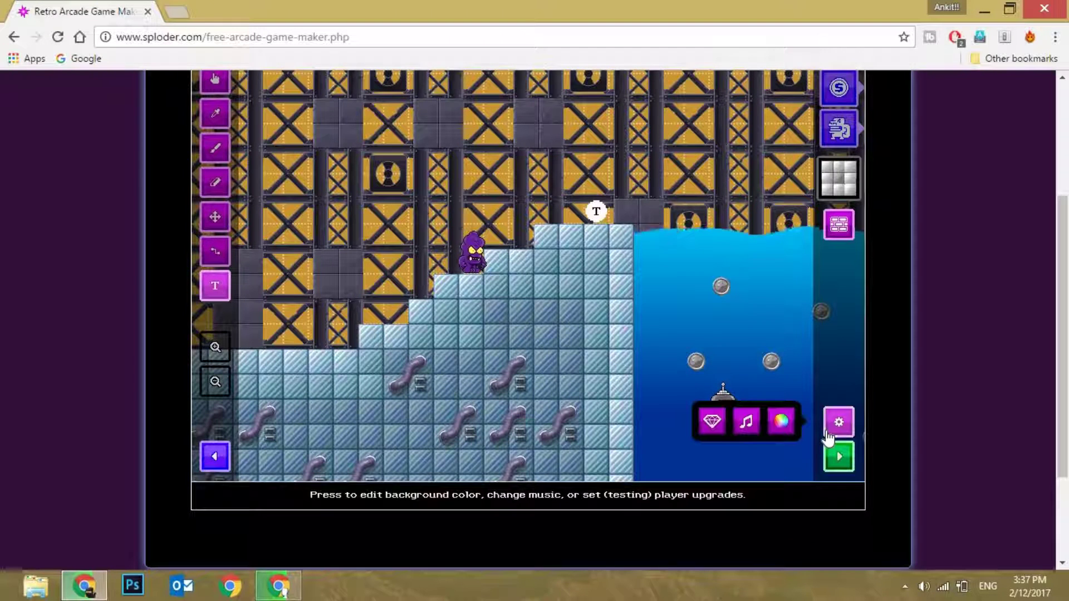
# Leave the level editor for the Create a Game menu and save the project as "Super Mario Test".
pyautogui.click(216, 468)
pyautogui.click(231, 436)
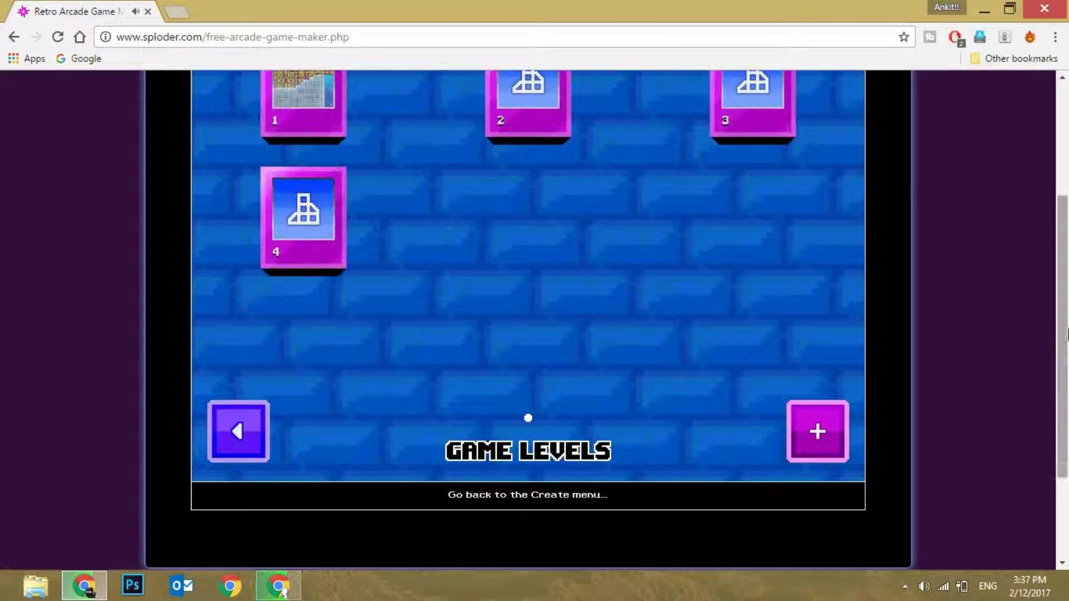
pyautogui.scroll(1, 486, 373)
pyautogui.click(233, 475)
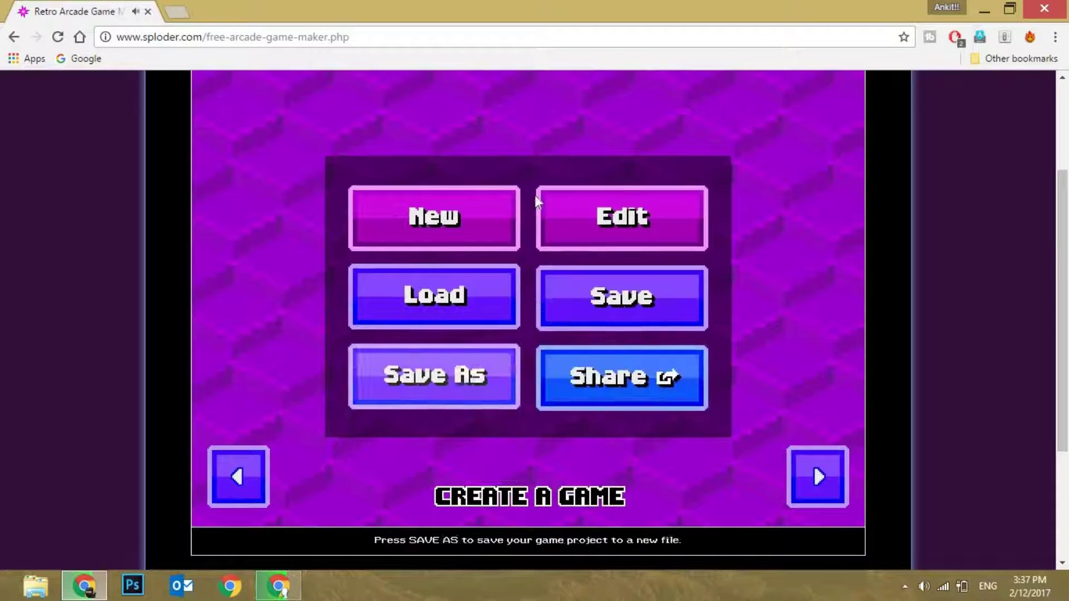
pyautogui.click(586, 312)
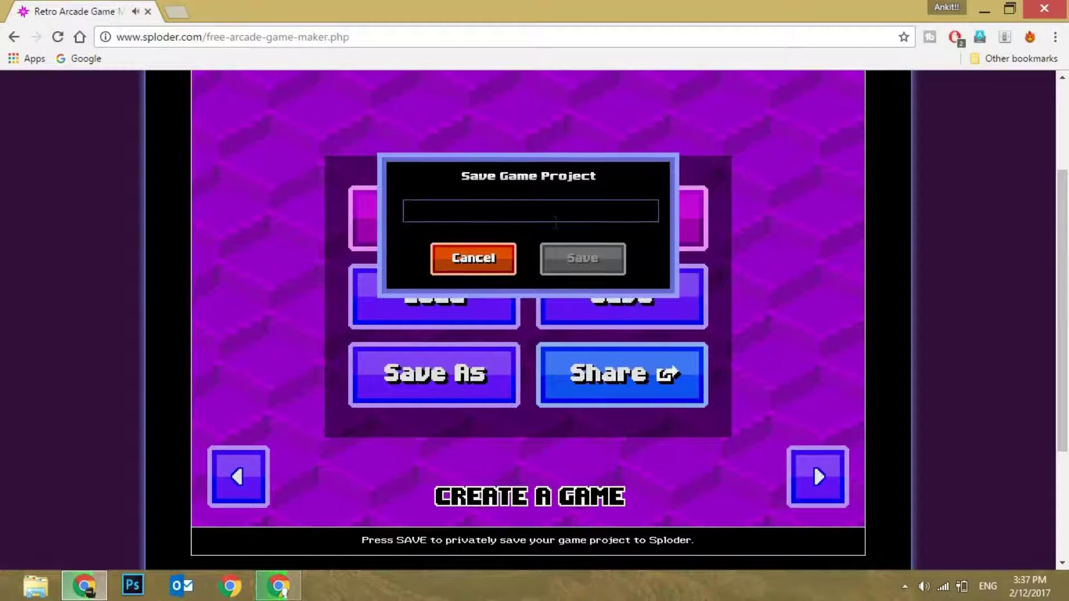
pyautogui.write('Super Mario Test')
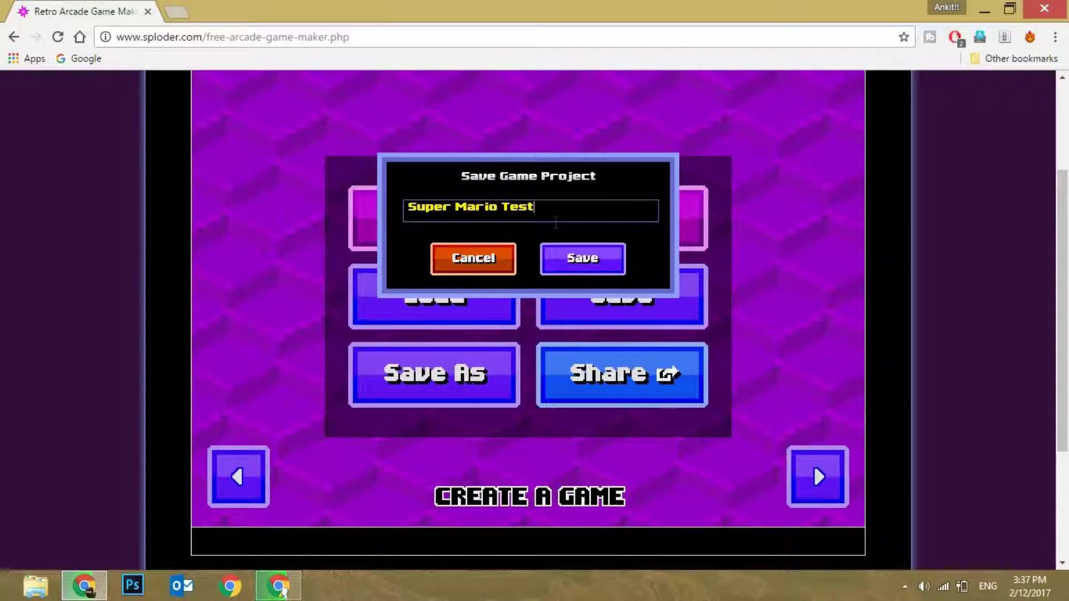
pyautogui.click(557, 248)
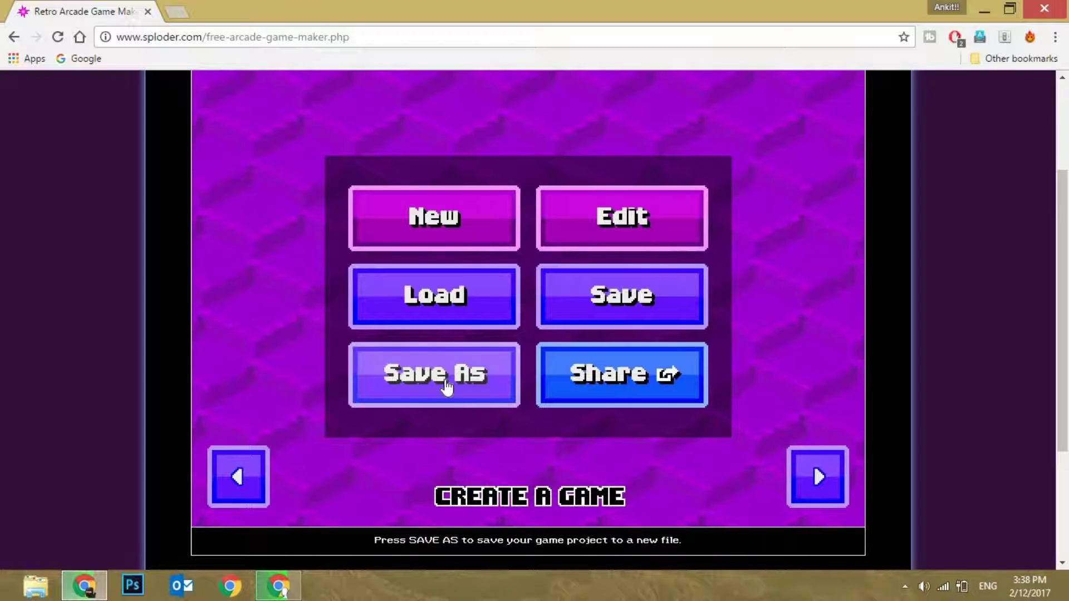
# Leave the arcade game maker for the Sploder home dashboard, accepting the prompt to leave the site.
pyautogui.moveTo(1064, 245); pyautogui.dragTo(1066, 163)
pyautogui.click(243, 103)
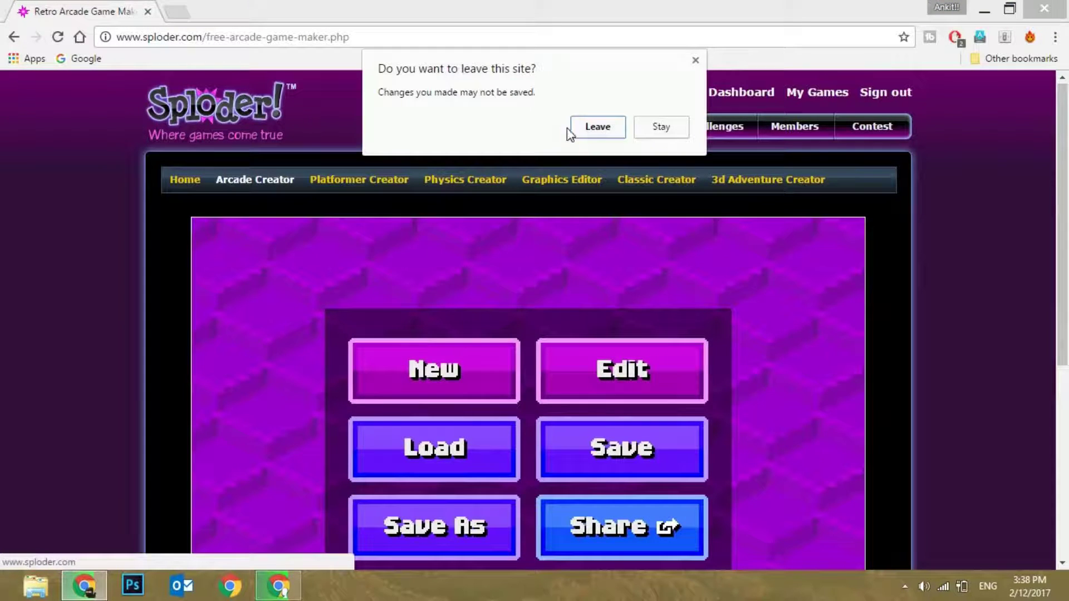
pyautogui.click(598, 127)
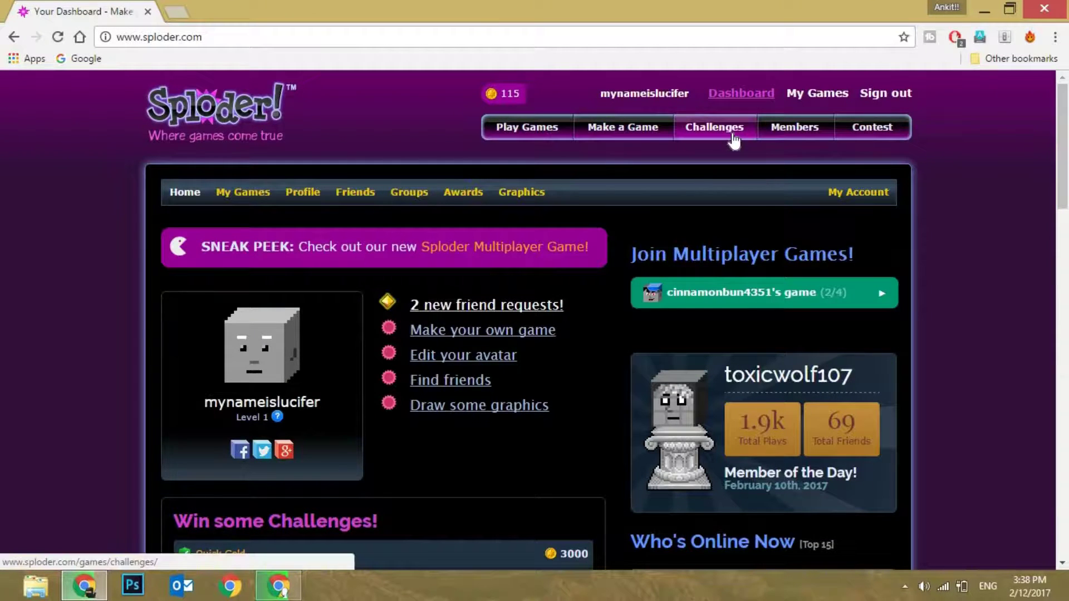
# Open Sploder's featured games page and look through the listed games.
pyautogui.moveTo(583, 128); pyautogui.dragTo(504, 138)
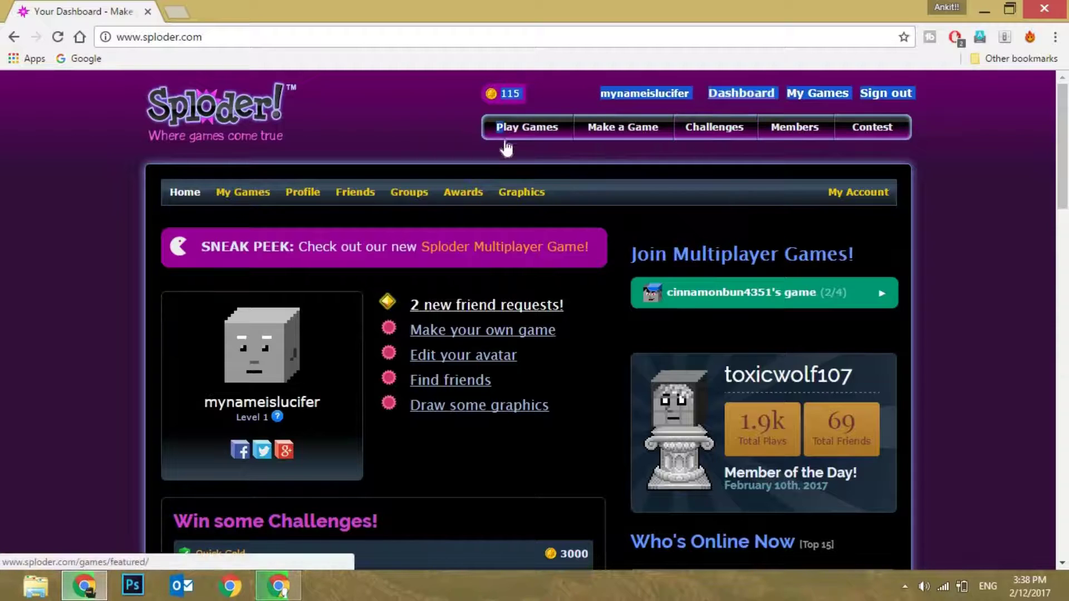
pyautogui.click(518, 133)
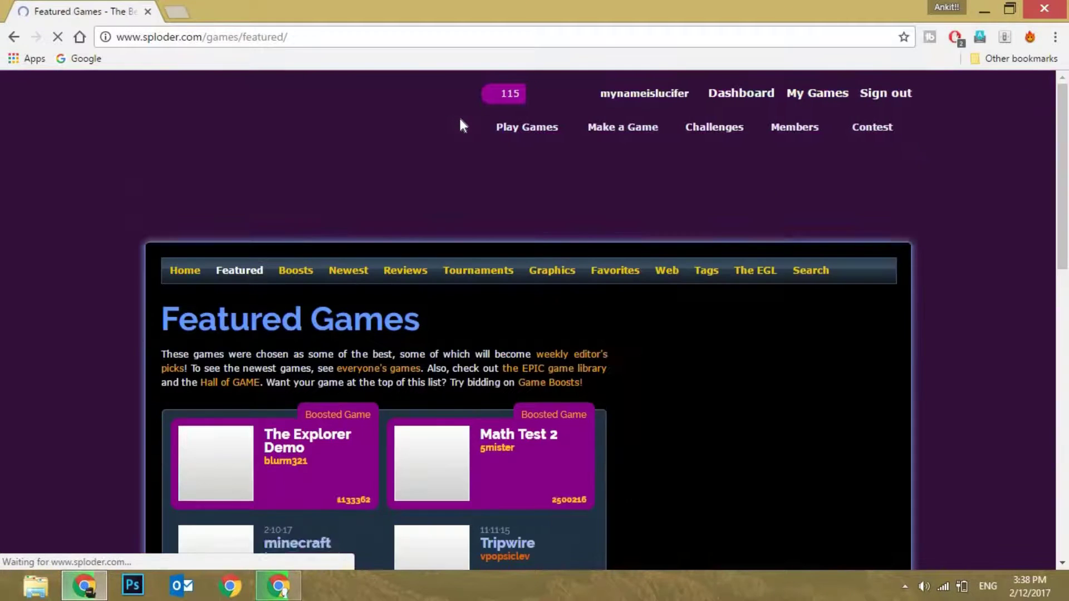
pyautogui.scroll(-3, 1067, 167)
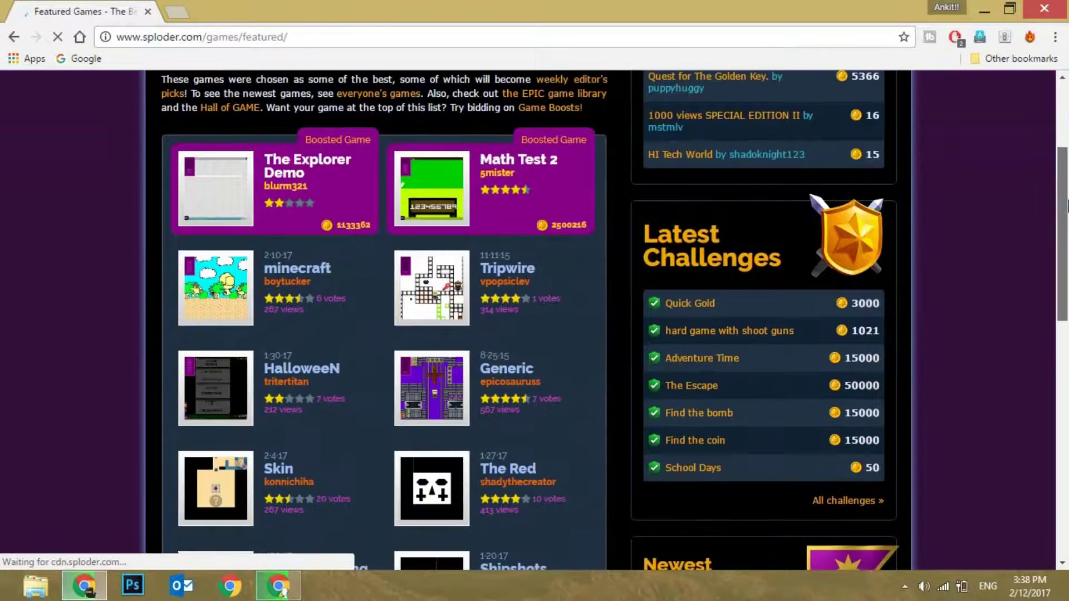